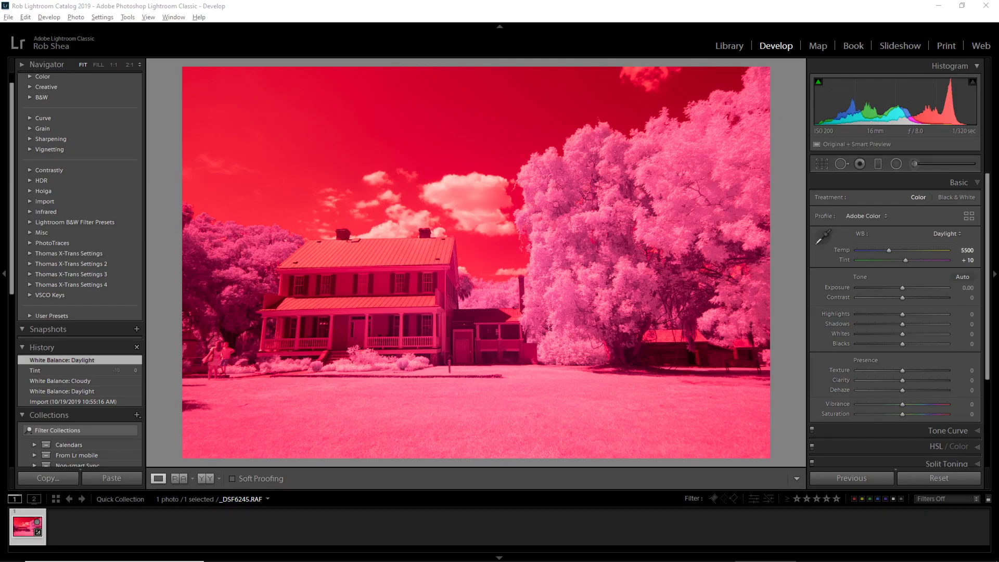
Sample white balance from the foliage with the eyedropper, leaving Temp 2000 and Tint −71
click(824, 239)
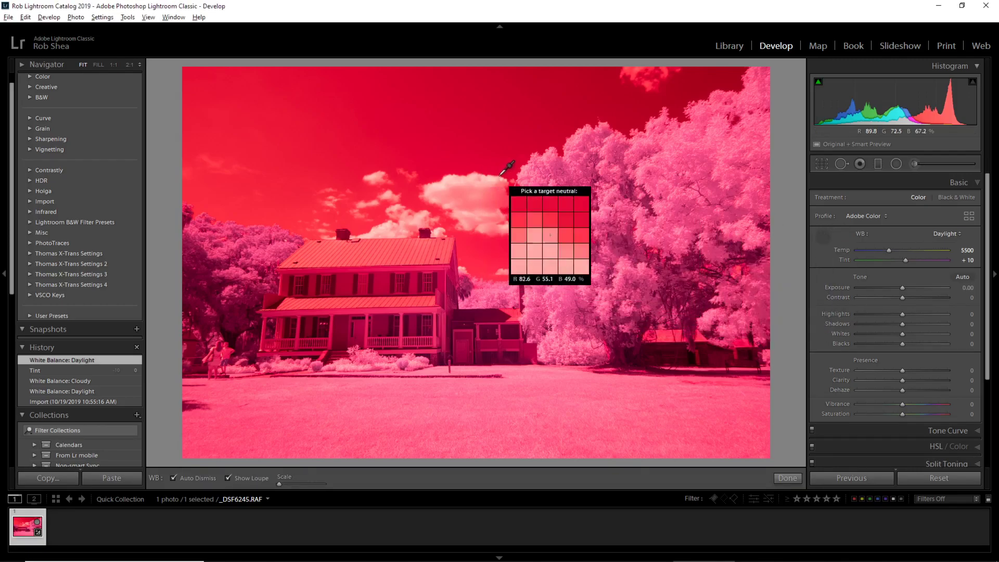
click(500, 199)
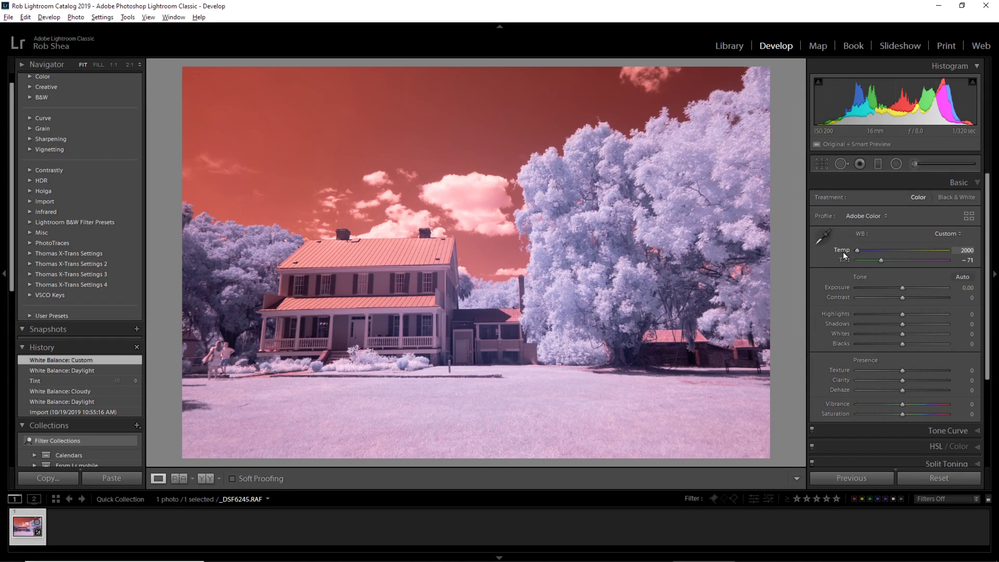
mouse_move(856, 252)
mouse_down()
mouse_move(838, 254)
mouse_move(890, 259)
mouse_move(847, 263)
mouse_up()
Switch to the Library module and dismiss the Import dialog without importing anything
click(727, 45)
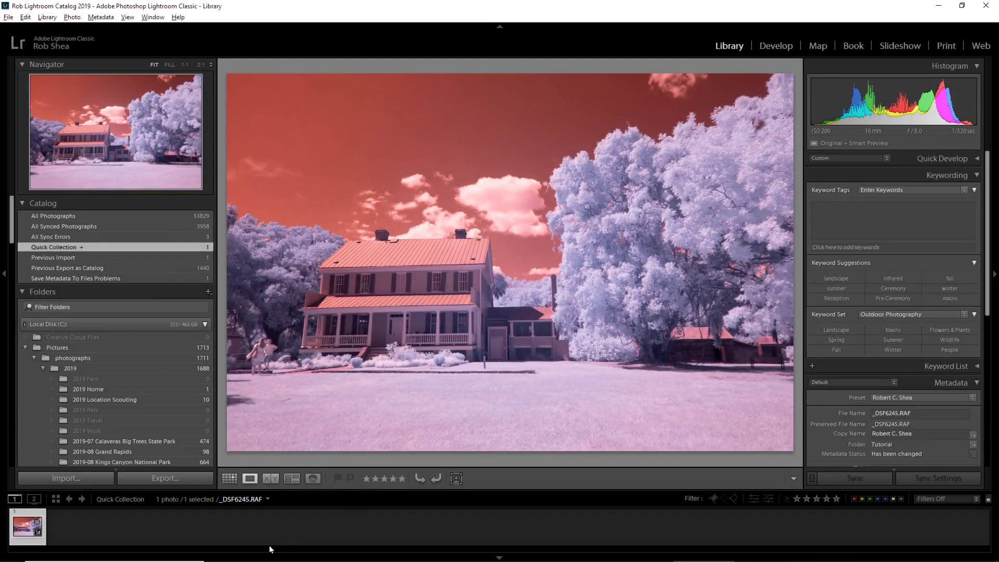
click(80, 476)
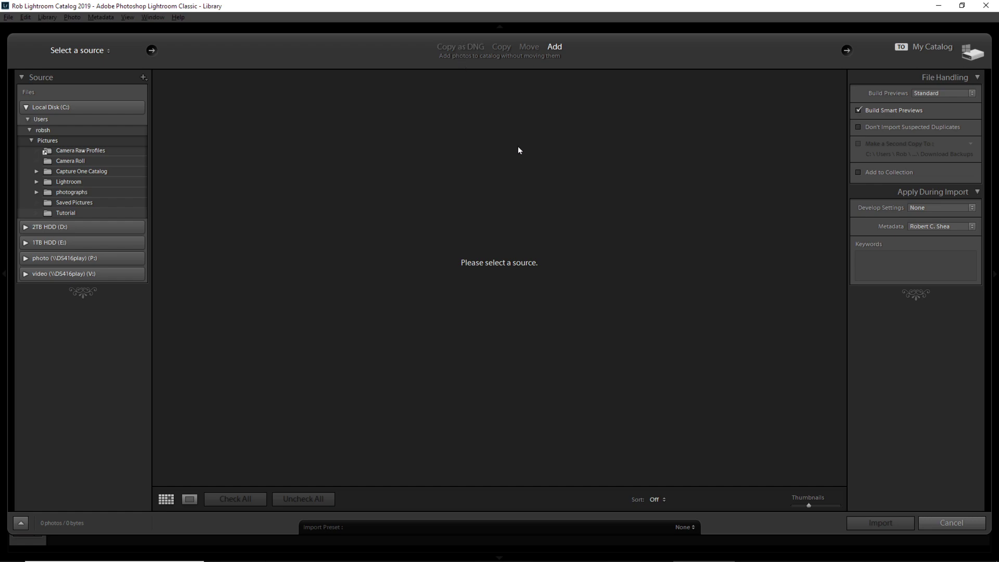
click(931, 523)
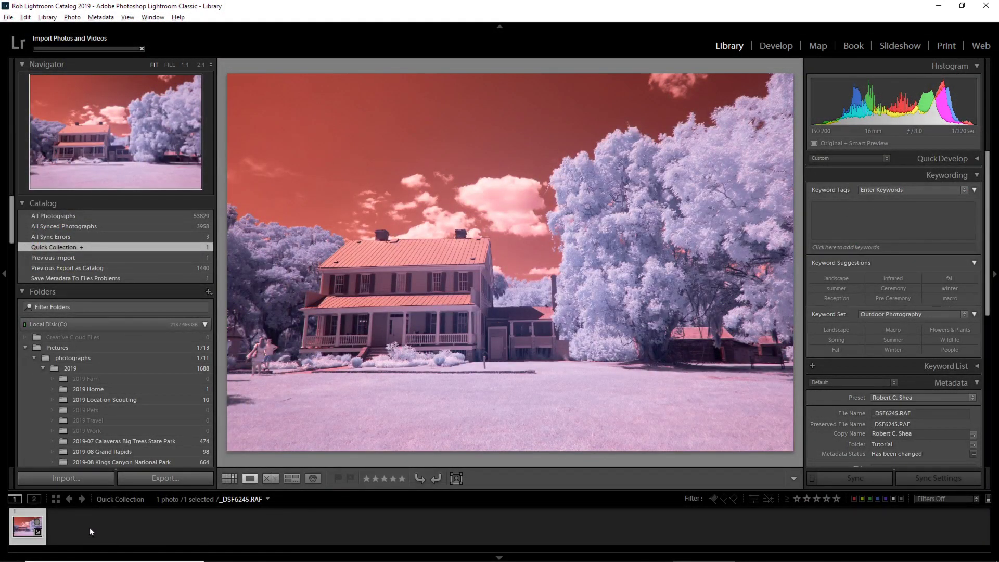
Convert the raw house photo to DNG with default settings, producing _DSF6245.dng
click(47, 17)
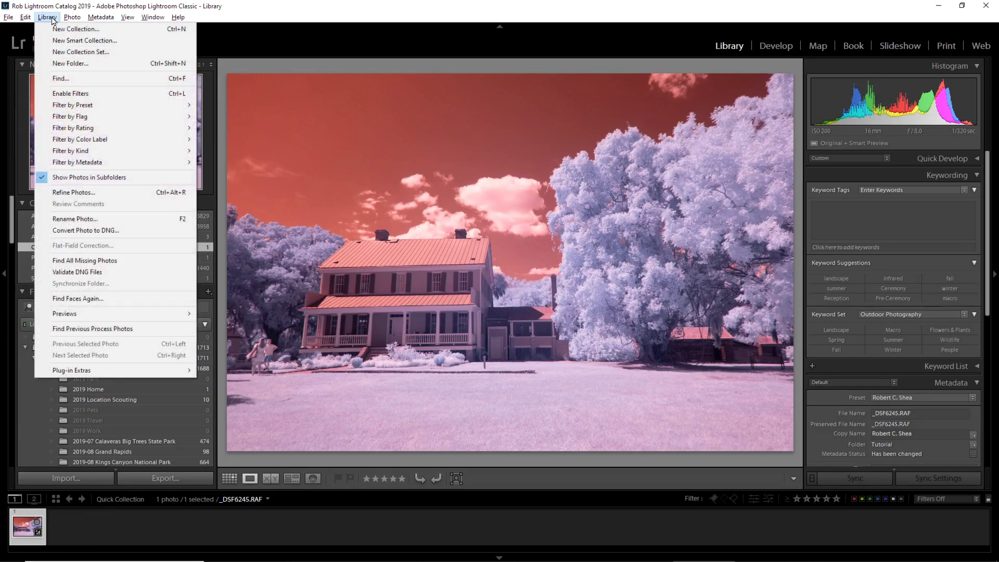
click(97, 230)
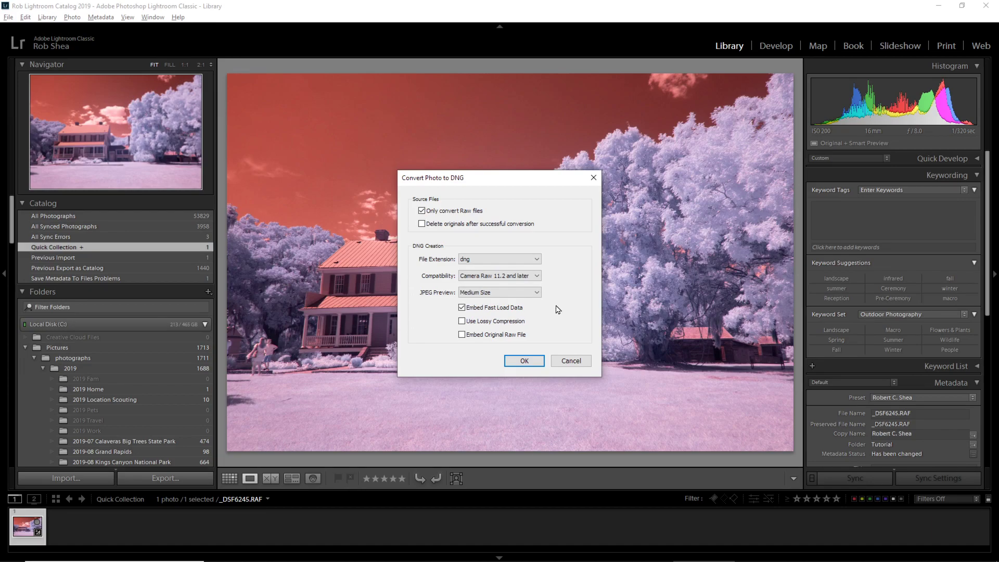
click(524, 360)
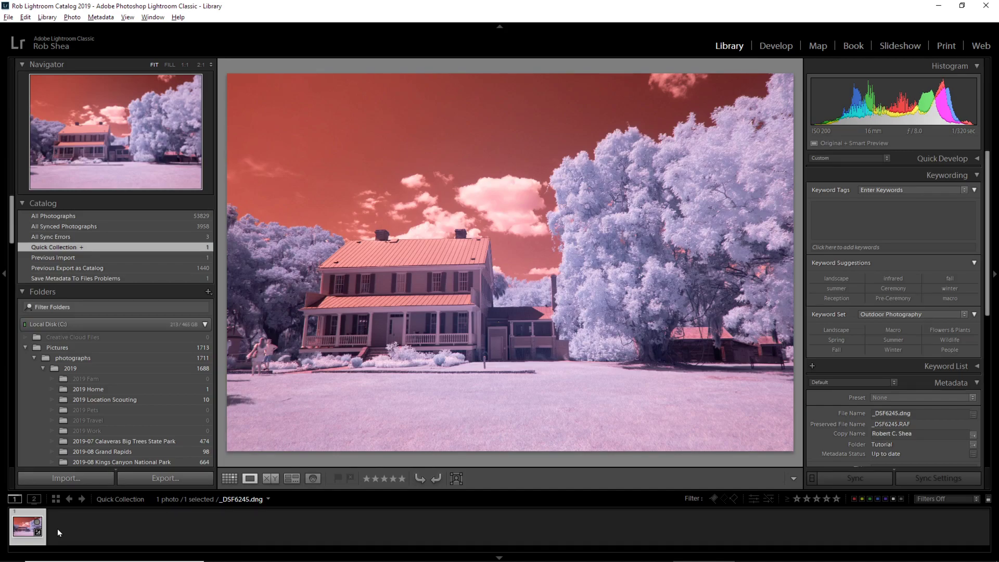
Switch to Chrome and open Adobe's Digital Negative (DNG) page from the search results
key(alt+Tab)
key(alt+Tab)
key(alt+Tab)
key(alt+Tab)
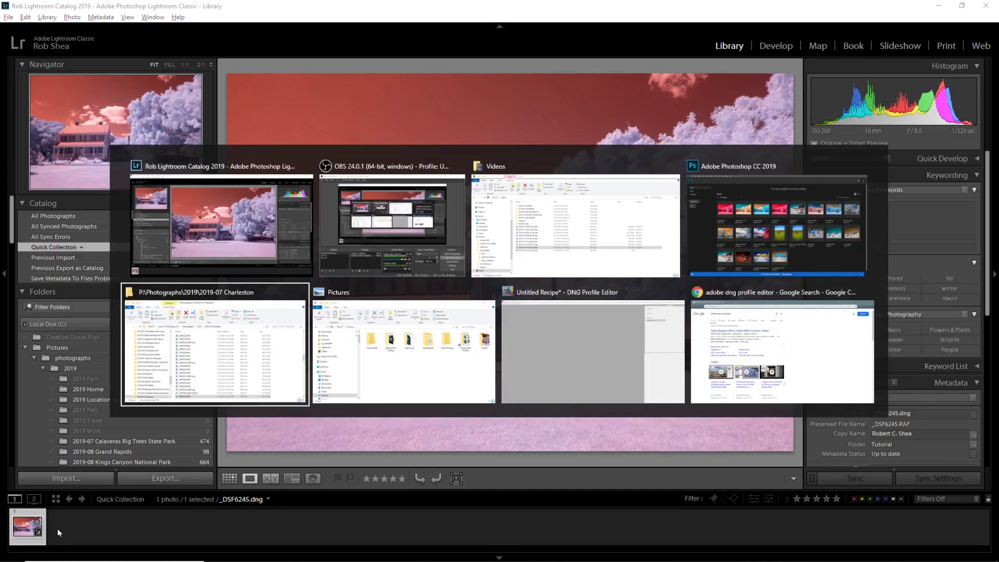
key(alt+Tab)
key(alt+Tab)
key(alt+Tab)
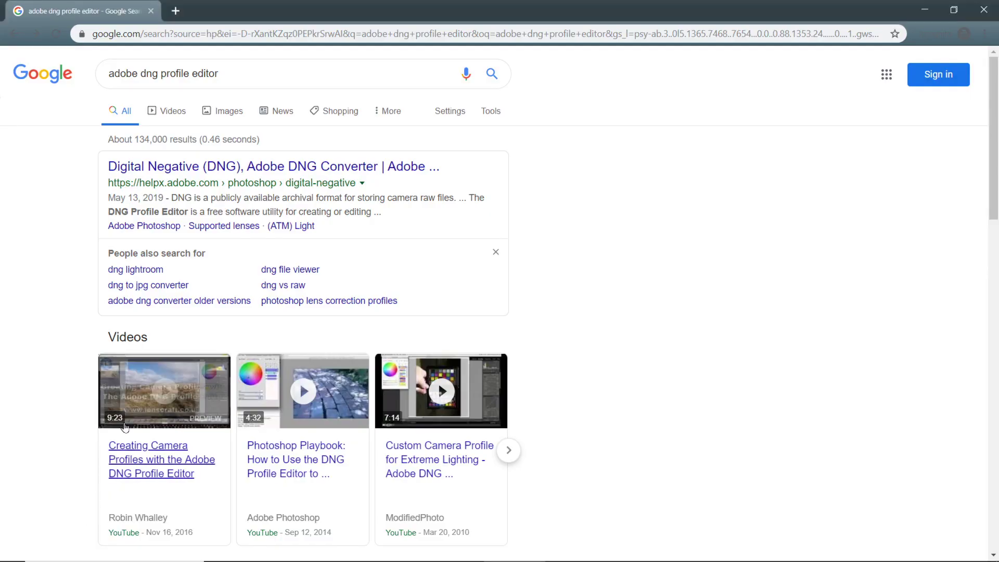
click(280, 79)
click(611, 210)
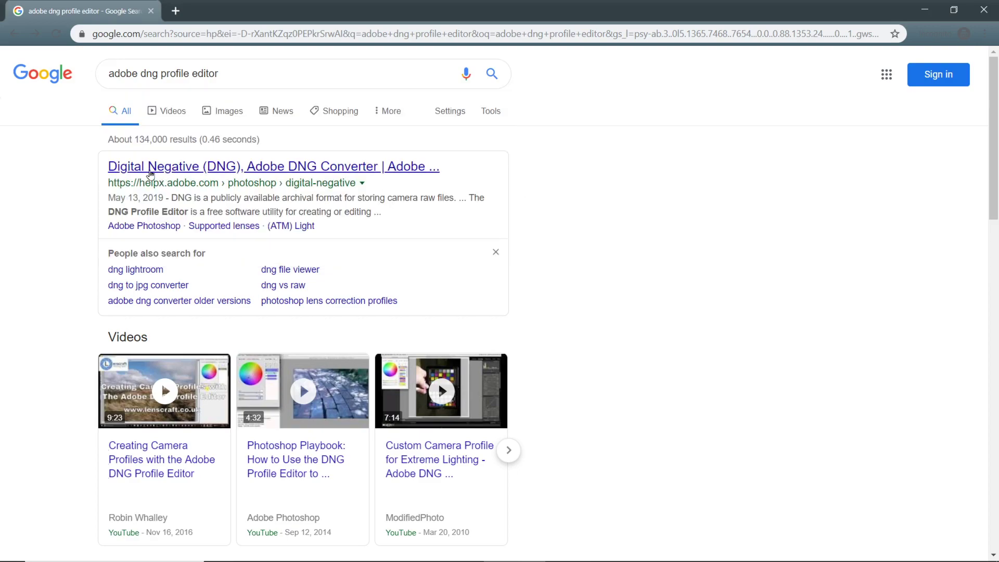
click(188, 168)
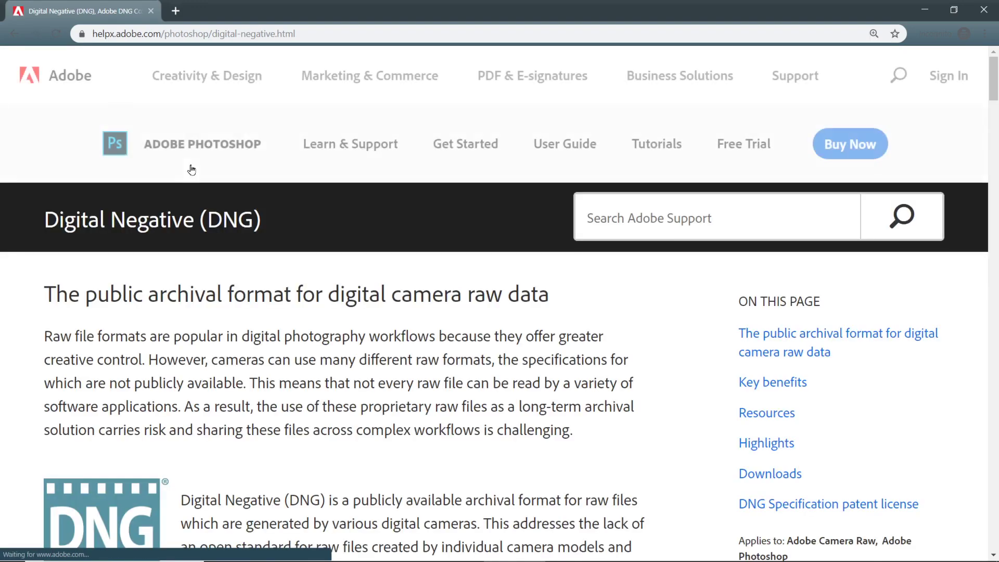
Scroll down to the DNG Profile Editor (September 2012) download section and highlight its heading
scroll(377, 254, down, 15)
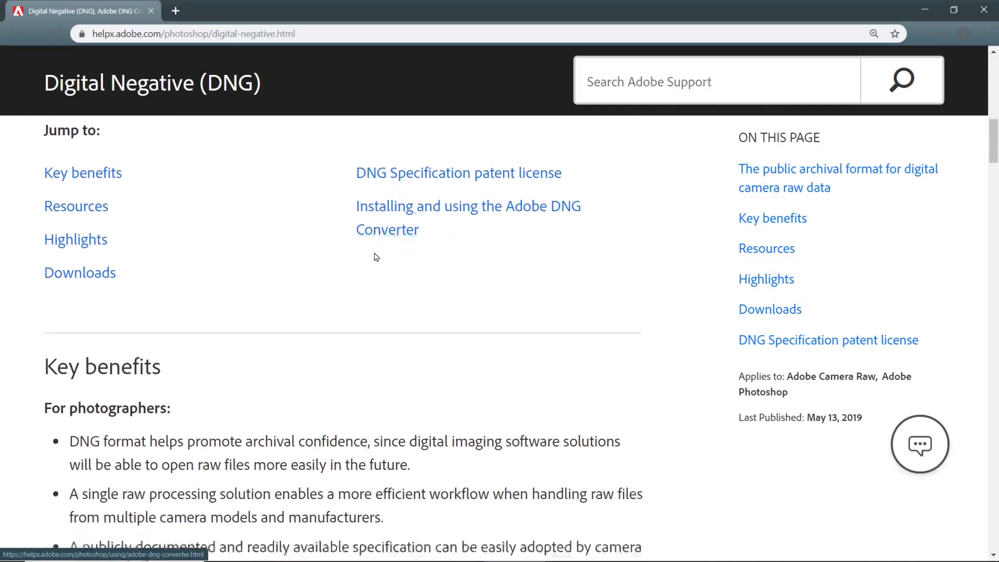
scroll(374, 252, down, 15)
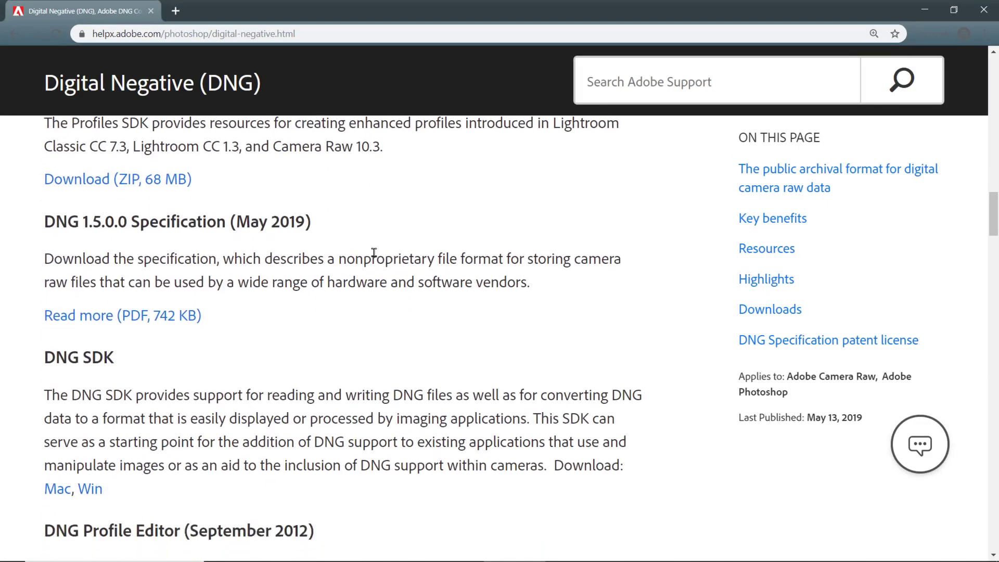
scroll(374, 252, down, 3)
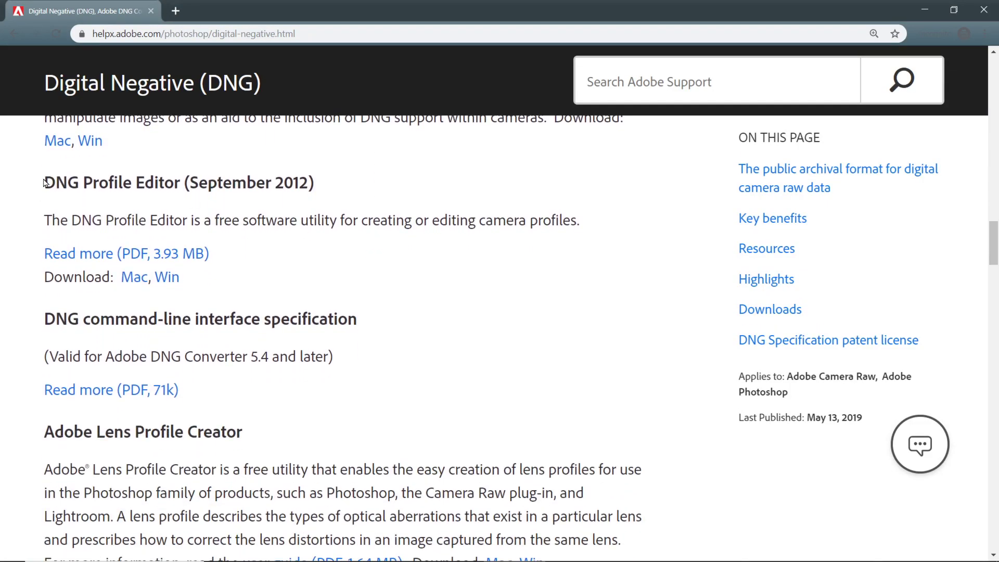
drag(45, 179, 450, 185)
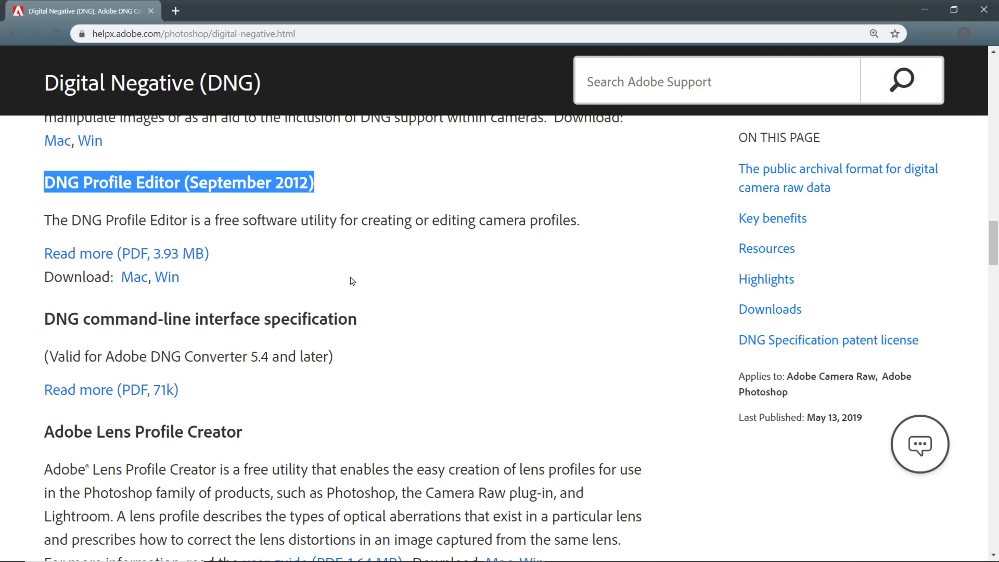
key(alt+Tab)
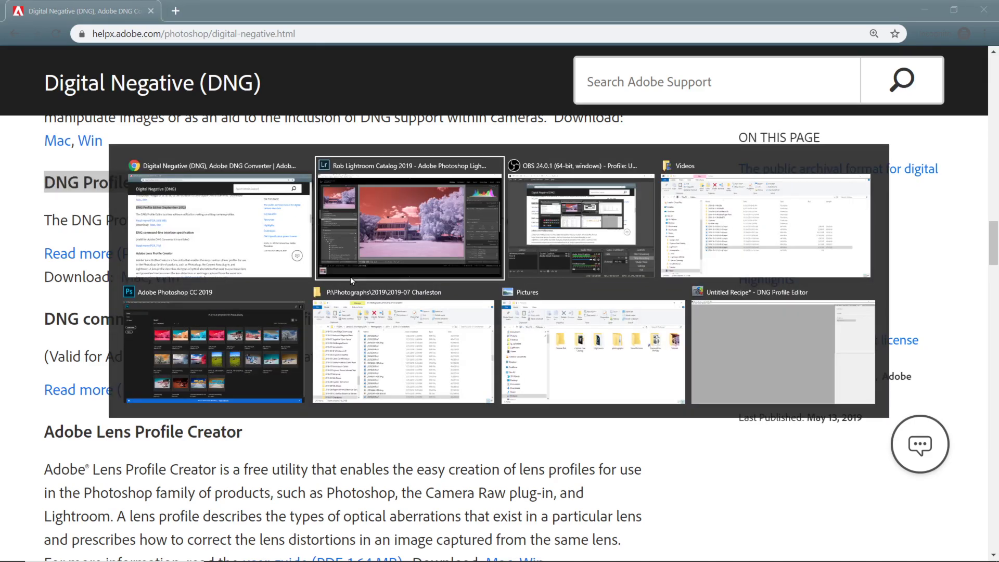
Load _DSF6245.dng from the Tutorial folder into DNG Profile Editor
key(alt+Tab)
key(alt+Tab)
key(alt+Tab)
key(alt+Tab)
key(alt+Tab)
key(alt+Tab)
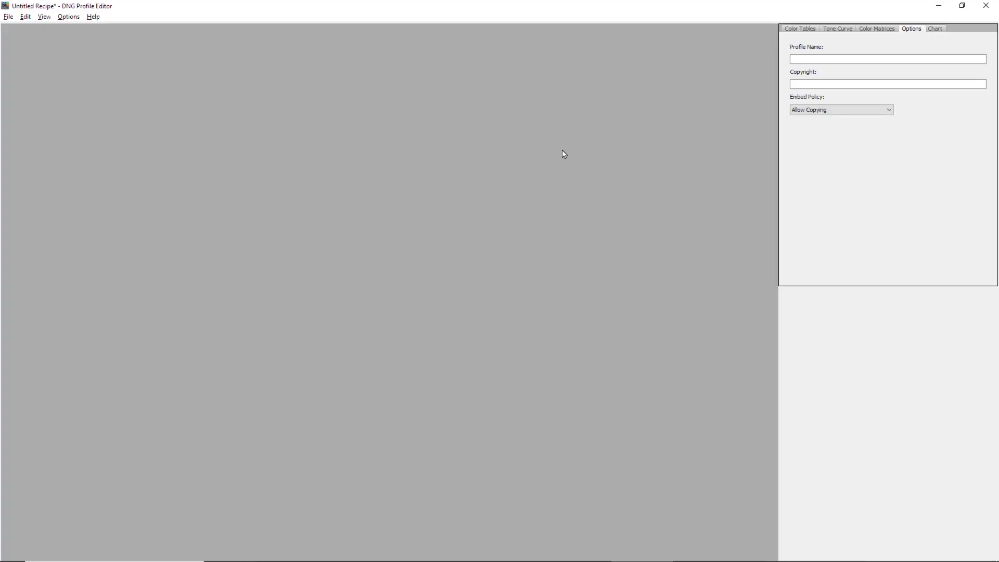
click(805, 31)
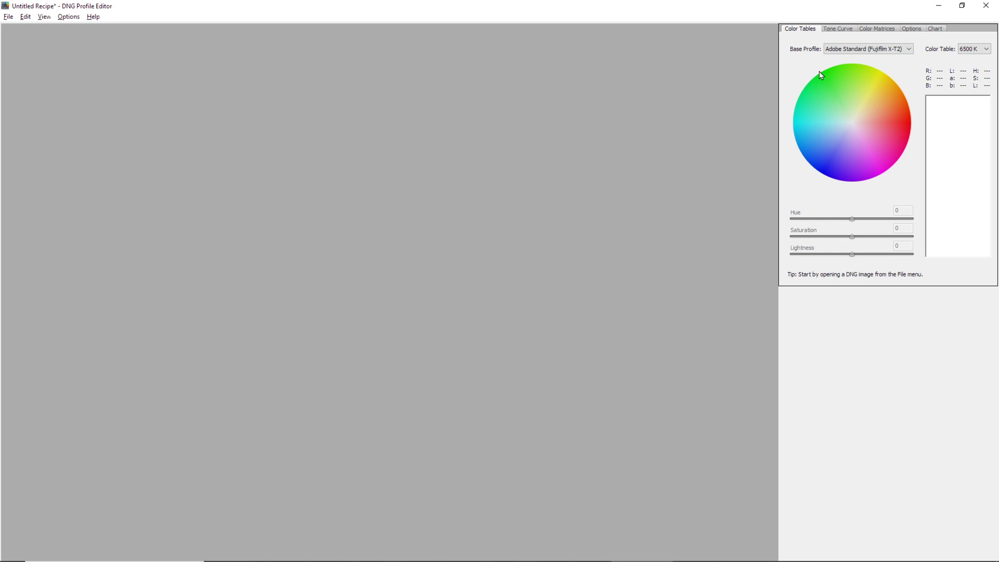
click(8, 17)
click(12, 32)
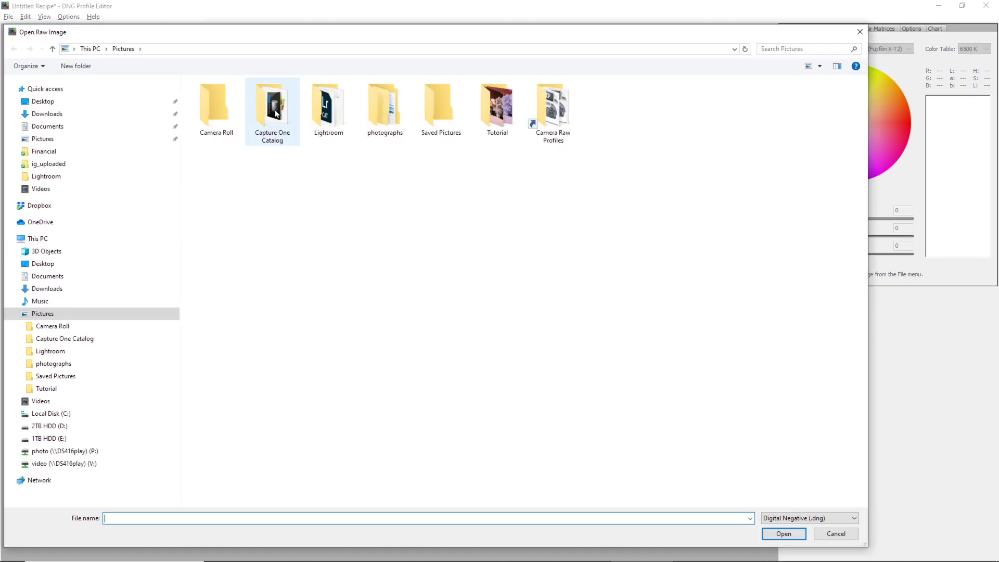
double_click(502, 130)
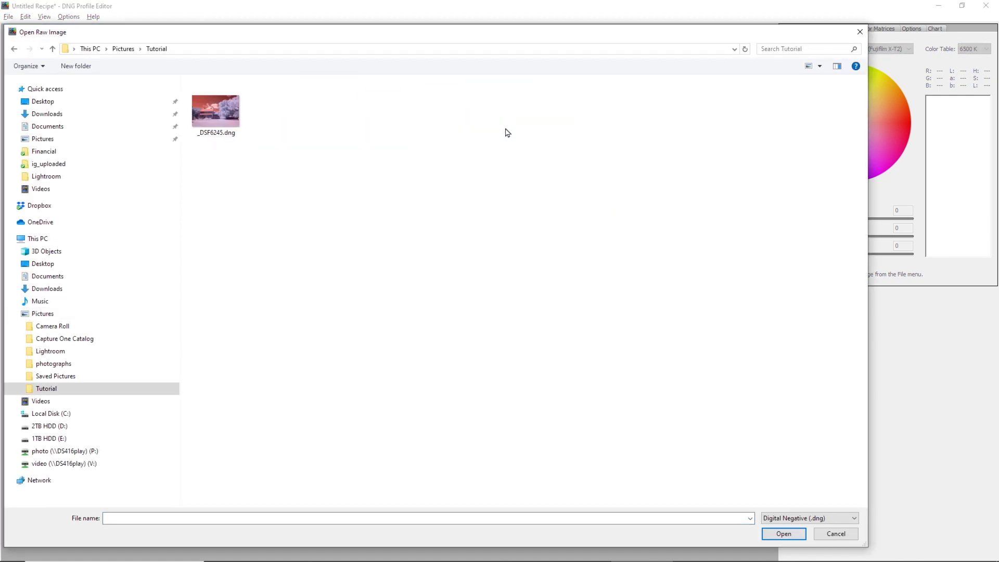
click(206, 118)
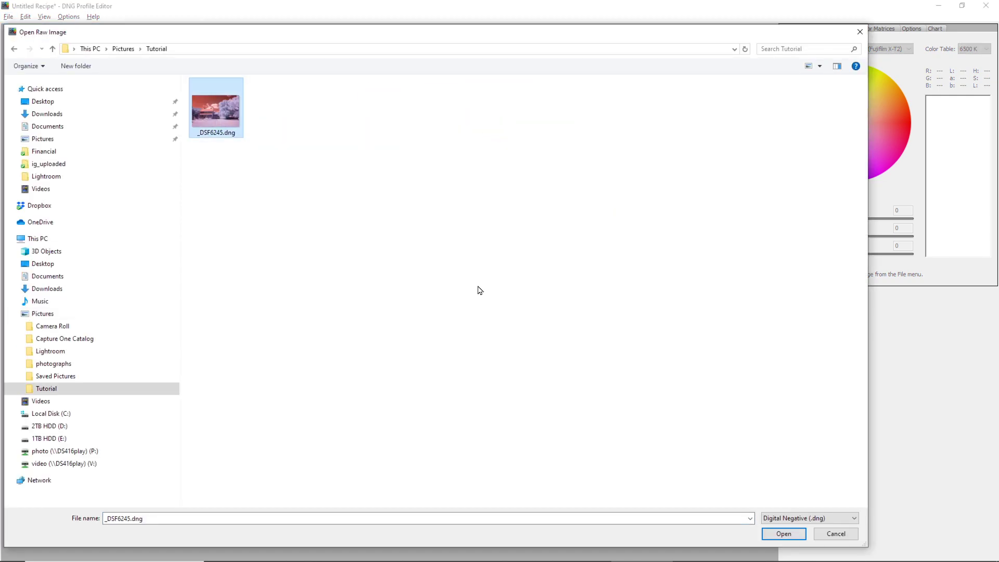
click(784, 539)
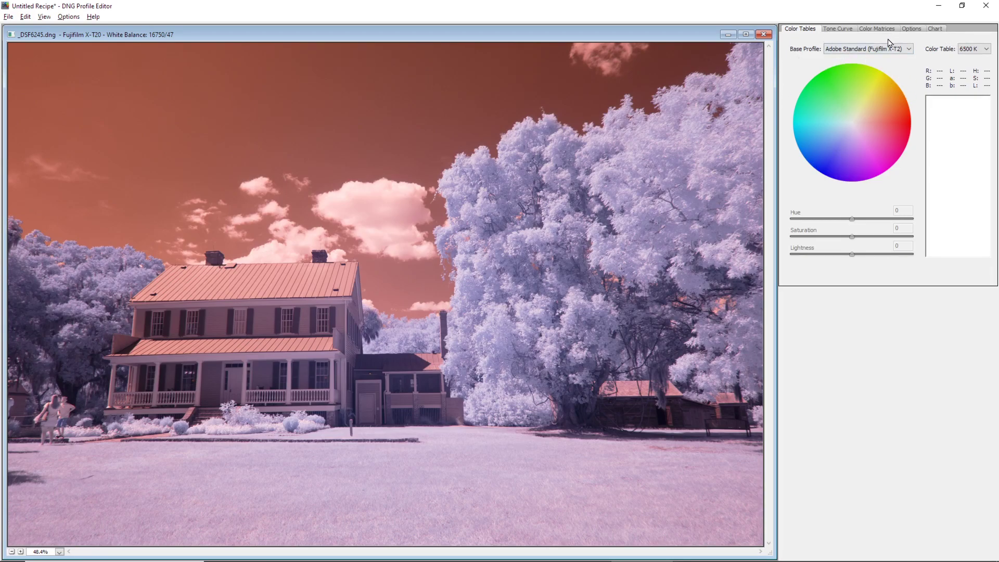
Set the Color Matrices white balance calibration temperature to −100
click(839, 29)
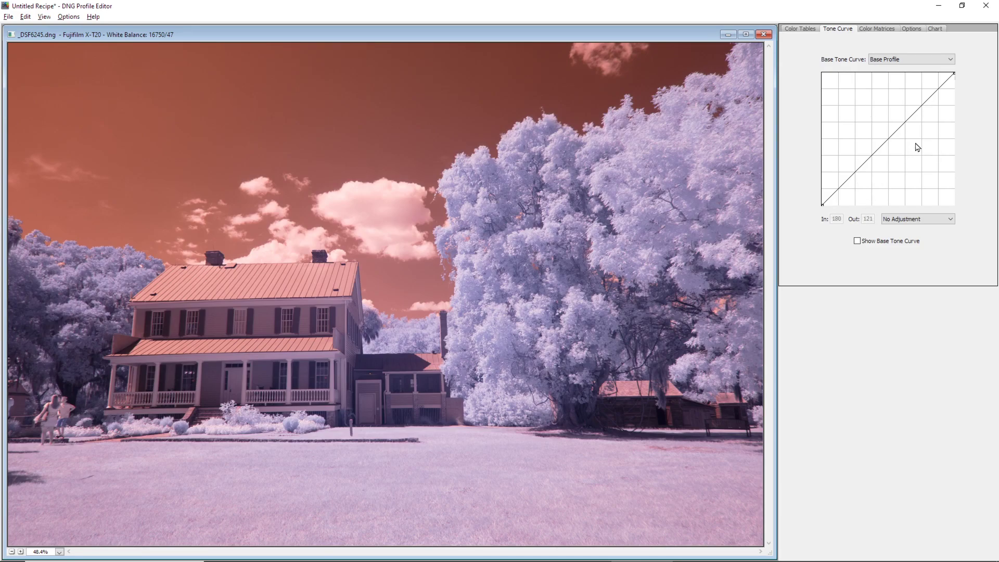
click(879, 31)
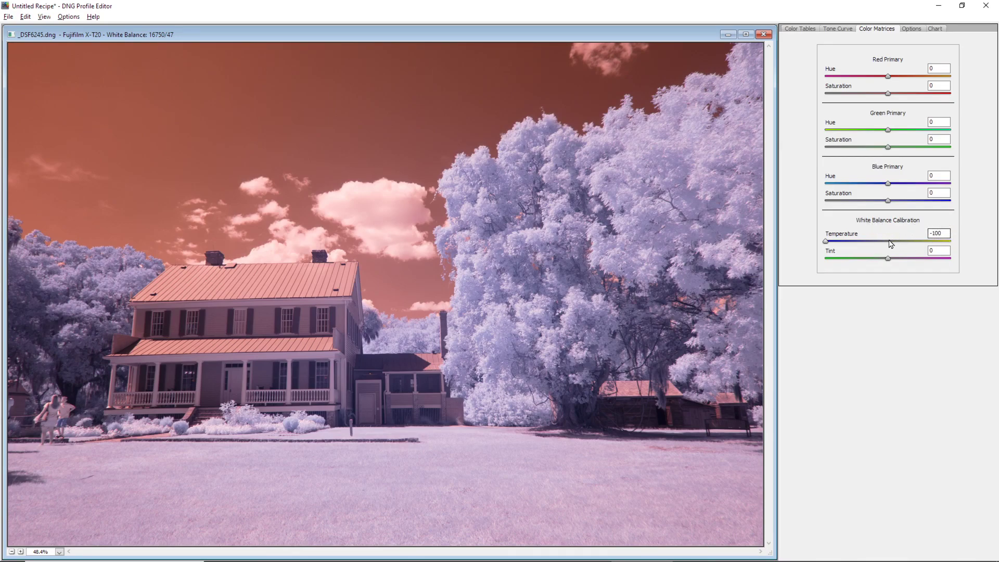
drag(826, 242, 791, 248)
Enter 'Fujifilm X-T20 Infrared' as the profile name under Options
click(911, 29)
click(867, 60)
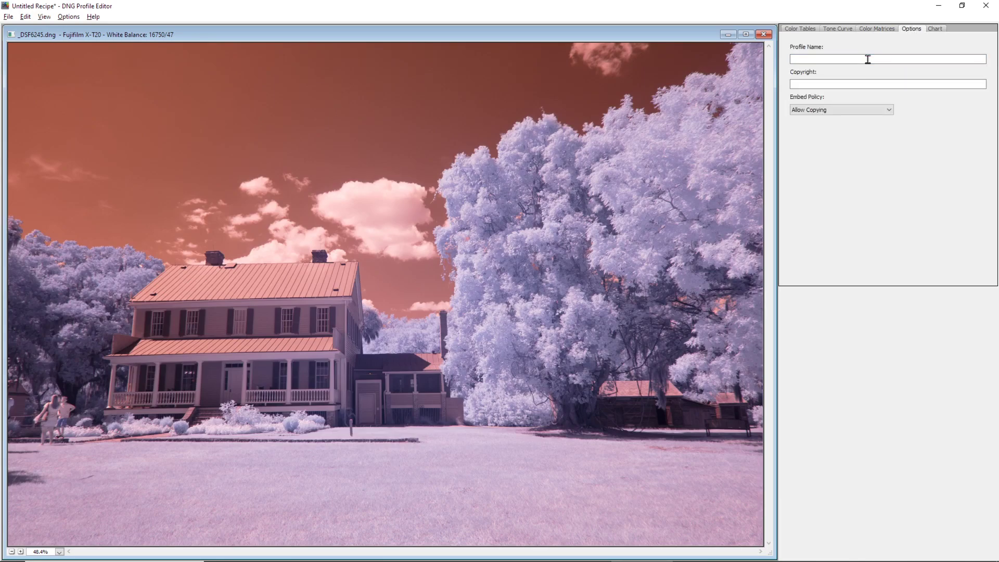
text(Fujifilm X-T20 Infrared)
click(8, 17)
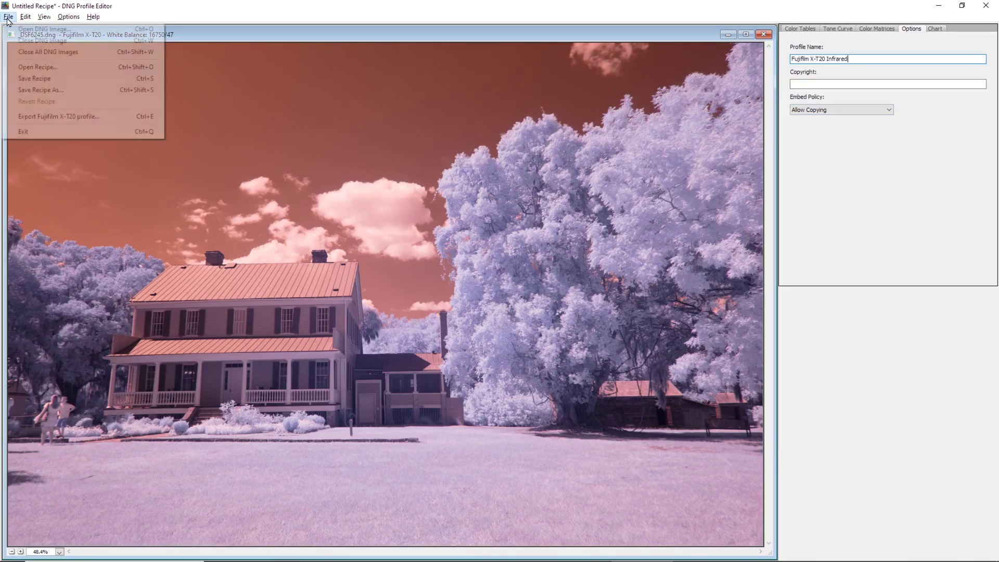
click(50, 117)
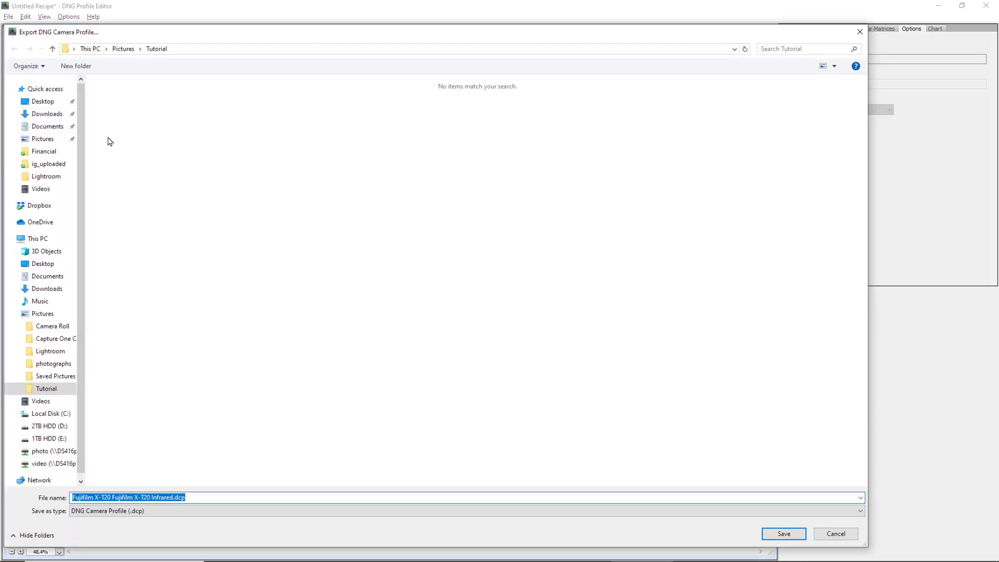
click(123, 49)
double_click(452, 106)
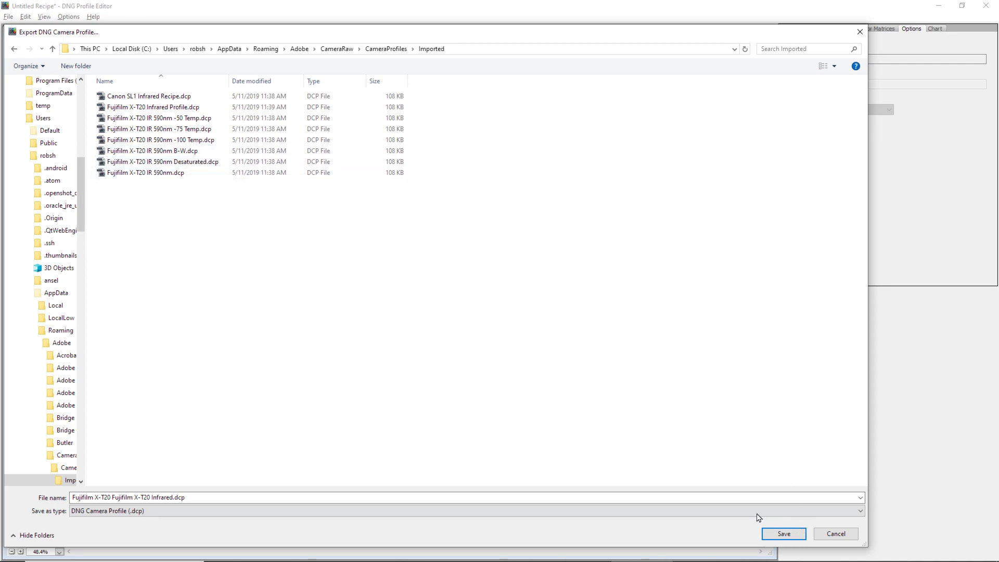
click(835, 534)
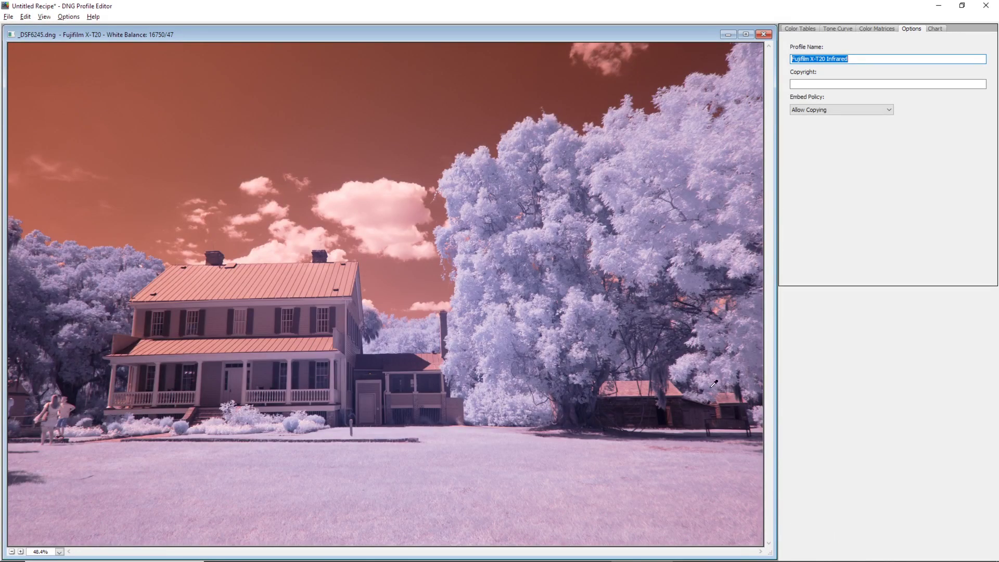
In Develop, apply the Fujifilm X-T20 IR 590nm profile from the Profile Browser's Profiles group
key(alt+Tab)
key(alt+Tab)
key(alt+Tab)
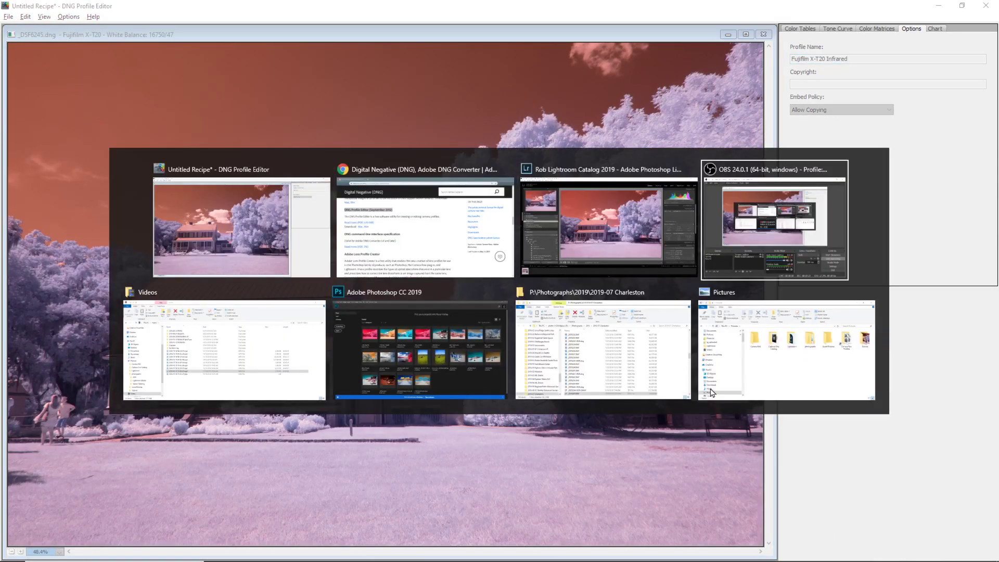
key(alt+shift+Tab)
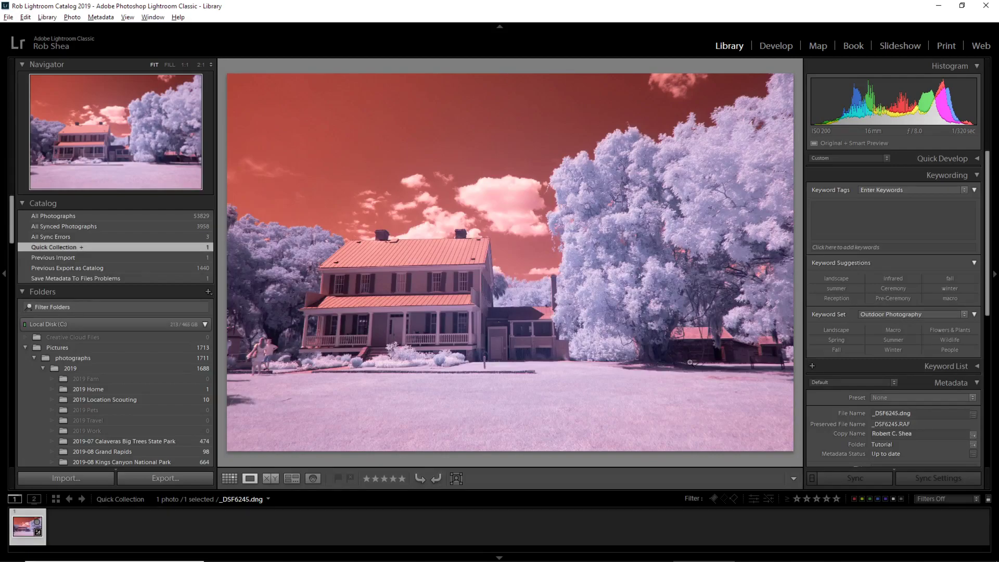
click(777, 46)
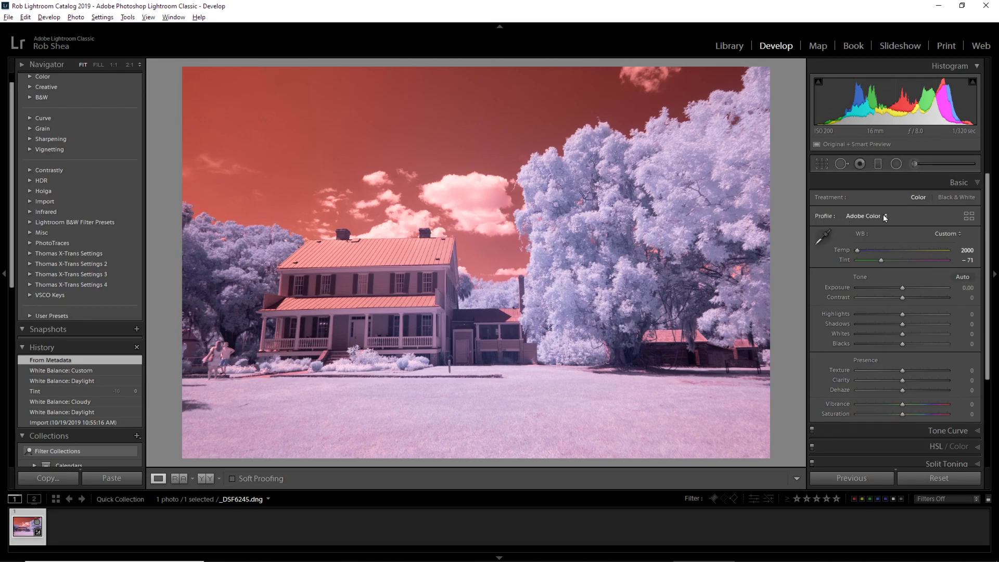
click(969, 218)
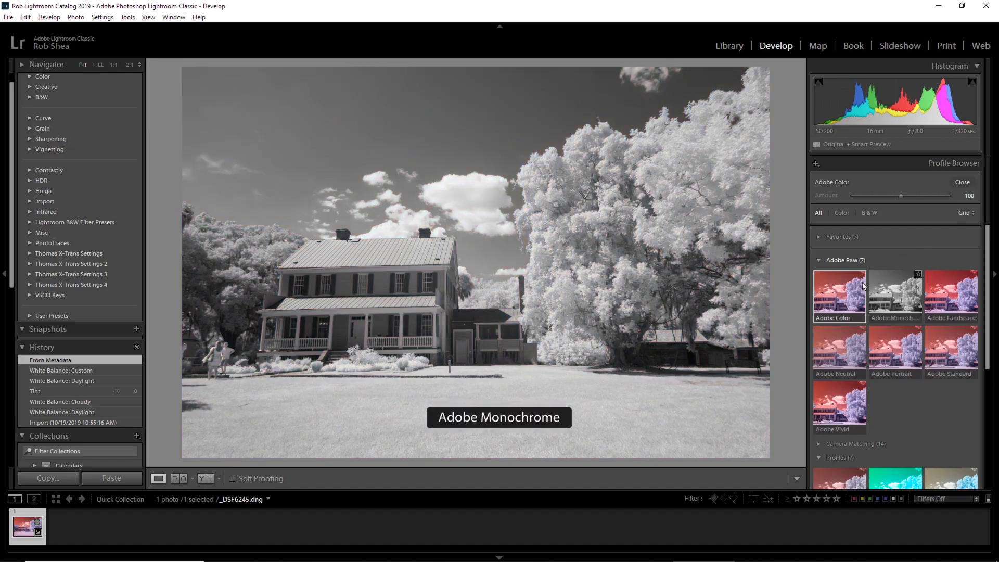
click(835, 260)
click(838, 288)
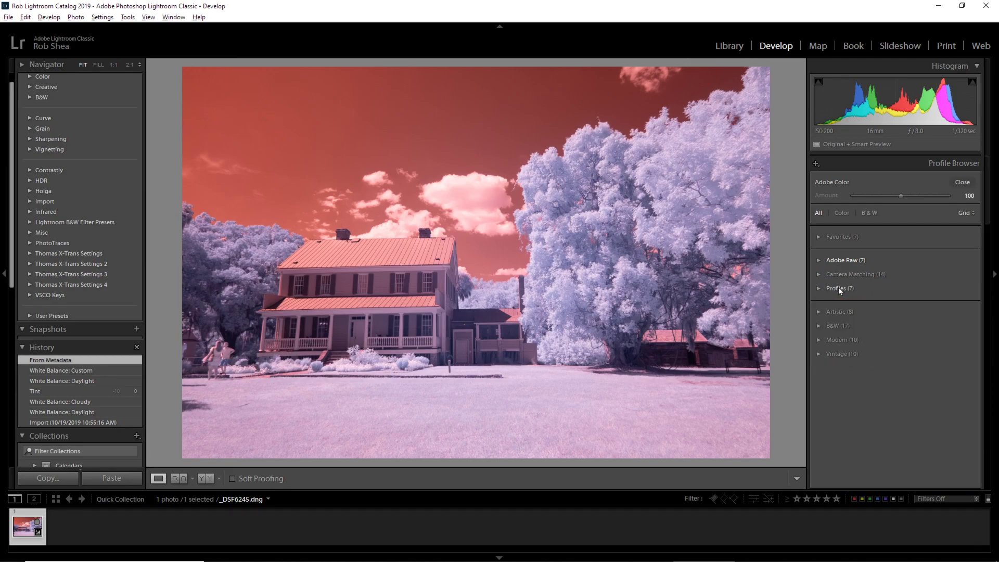
click(832, 288)
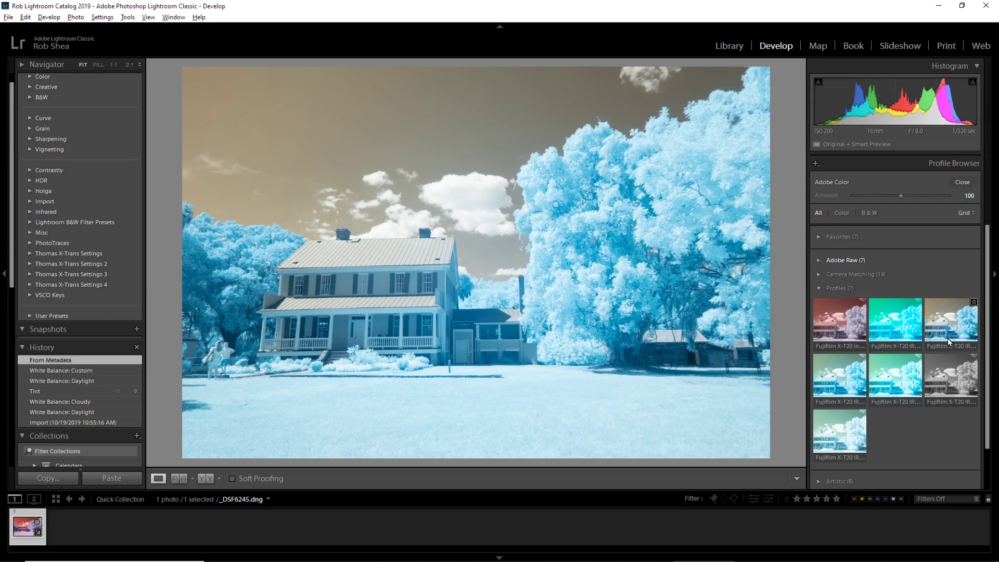
click(892, 326)
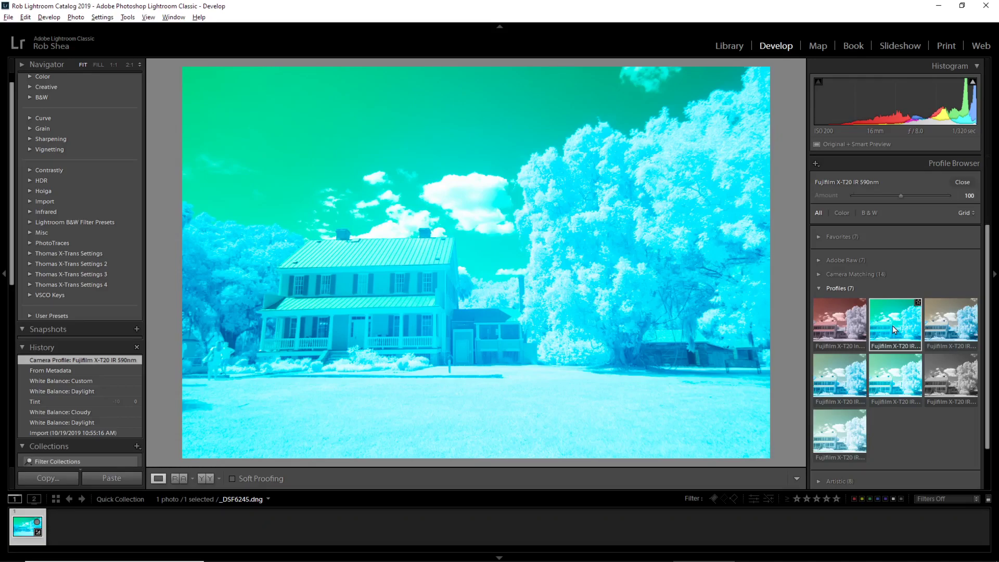
click(962, 183)
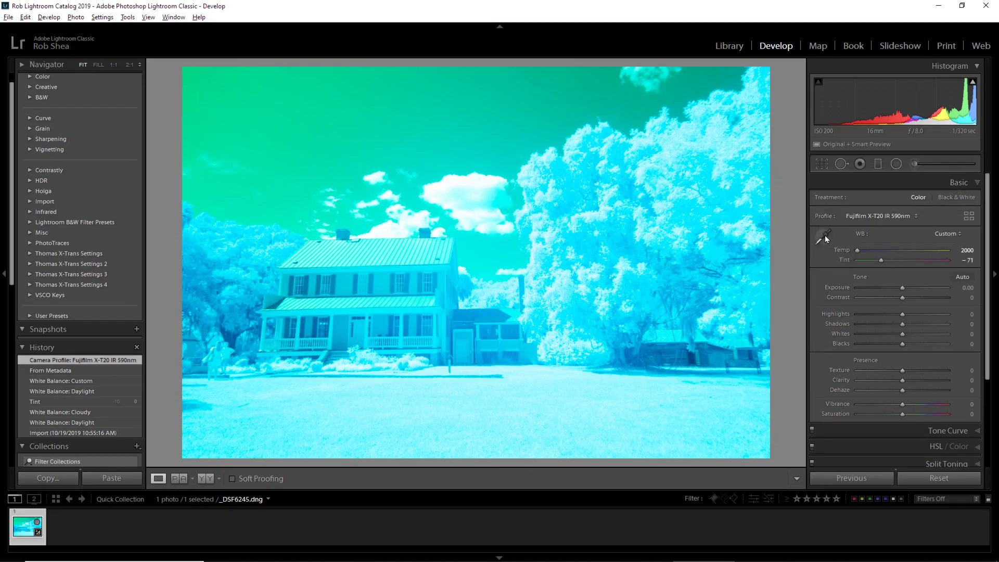
Sample white balance from a white cloud, then set Temp 10020 and Tint −26 for an orange sky
click(827, 238)
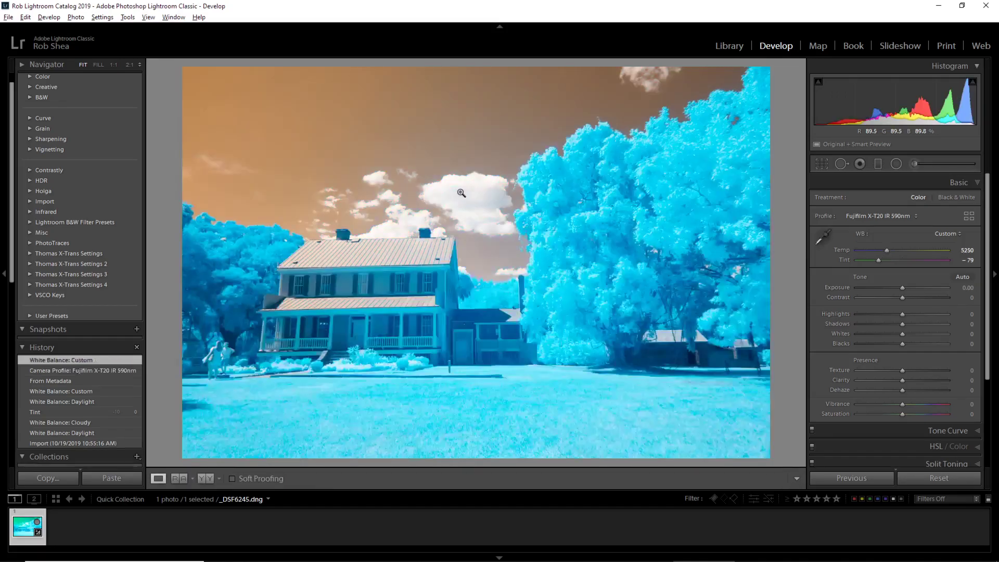
click(460, 192)
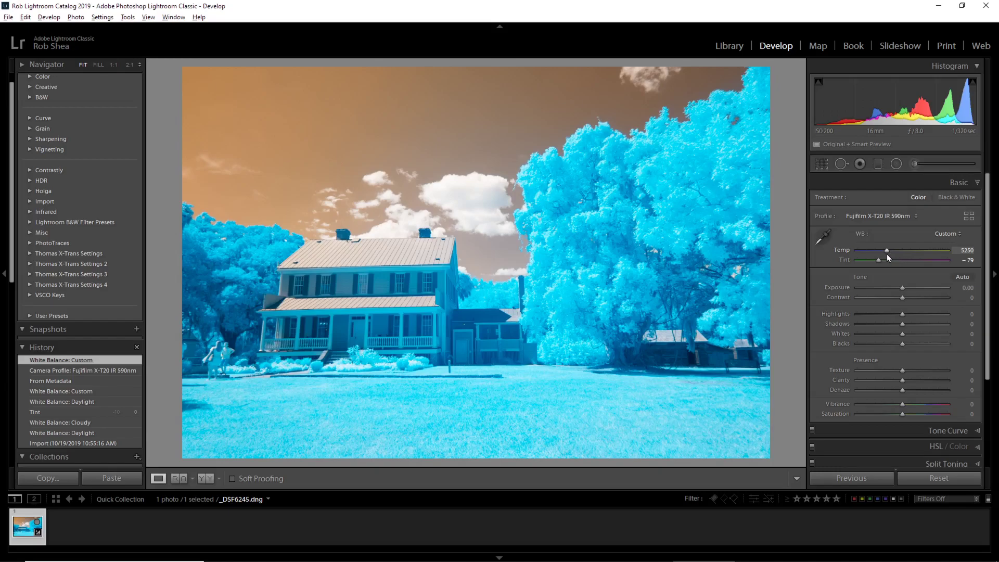
mouse_move(888, 251)
mouse_down()
mouse_move(878, 252)
mouse_move(890, 253)
mouse_up()
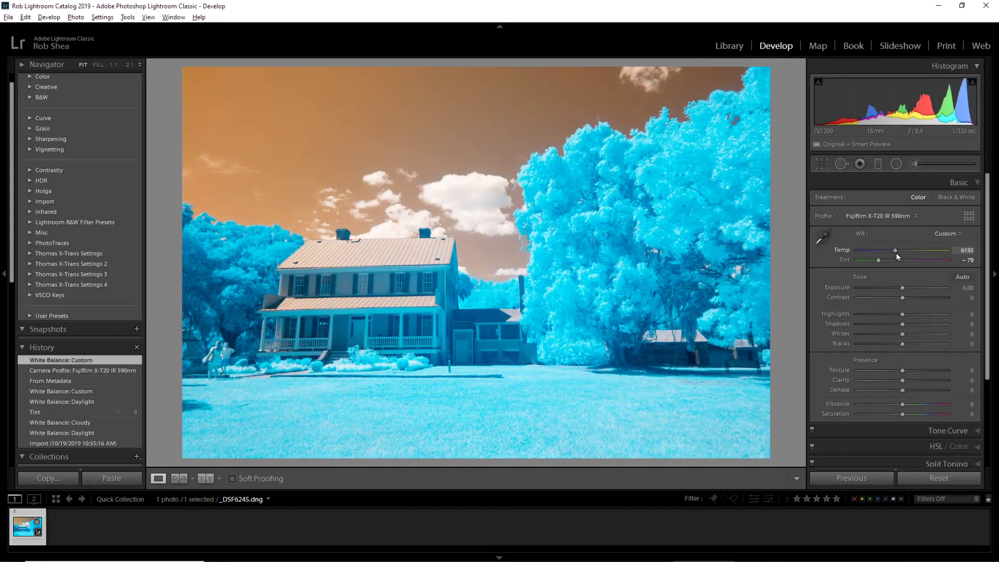
drag(895, 253, 894, 277)
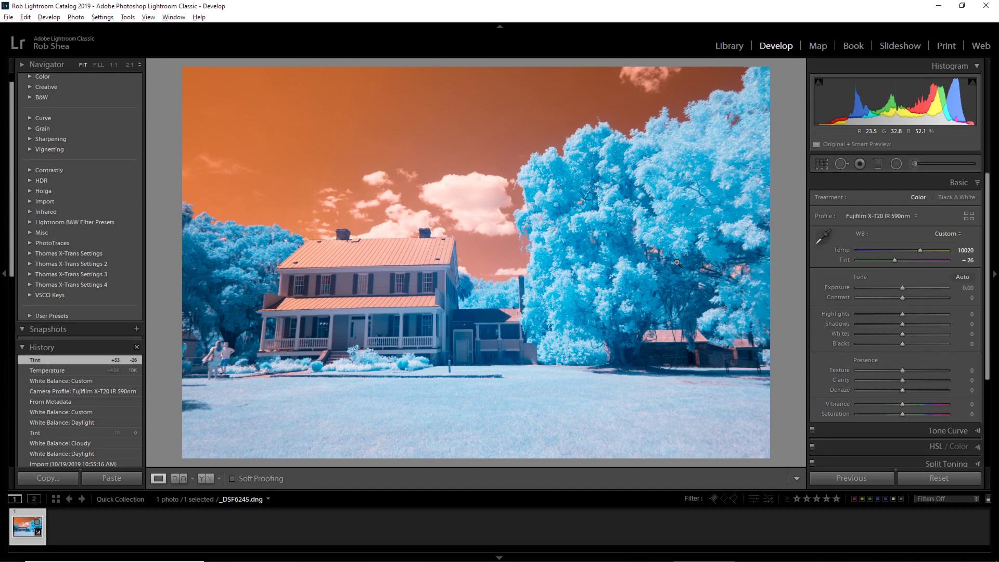
right_click(551, 247)
Open the photo in Photoshop CC 2019 and run the RB Swap action to swap red and blue
mouse_move(584, 338)
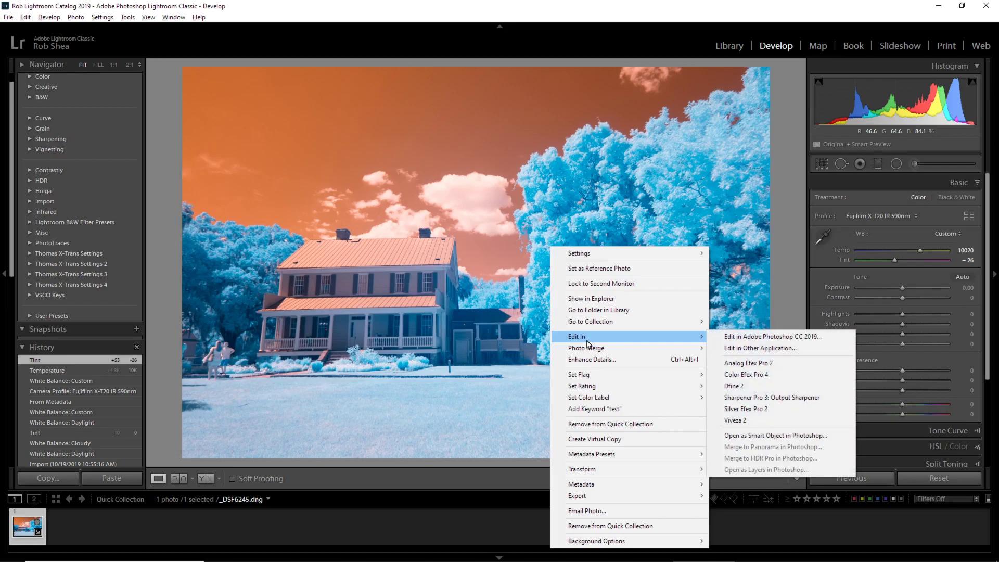
click(737, 337)
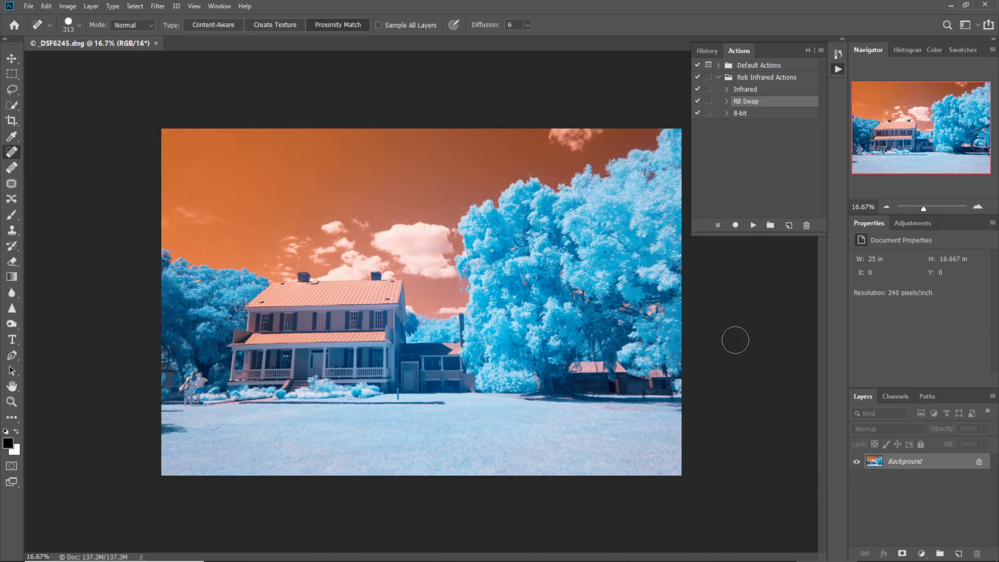
key(ctrl+0)
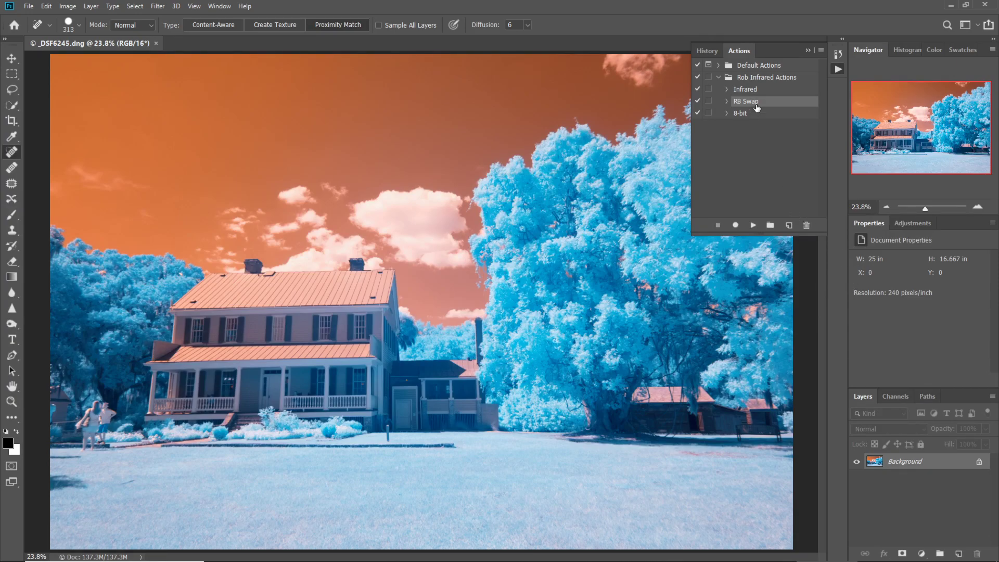
click(751, 225)
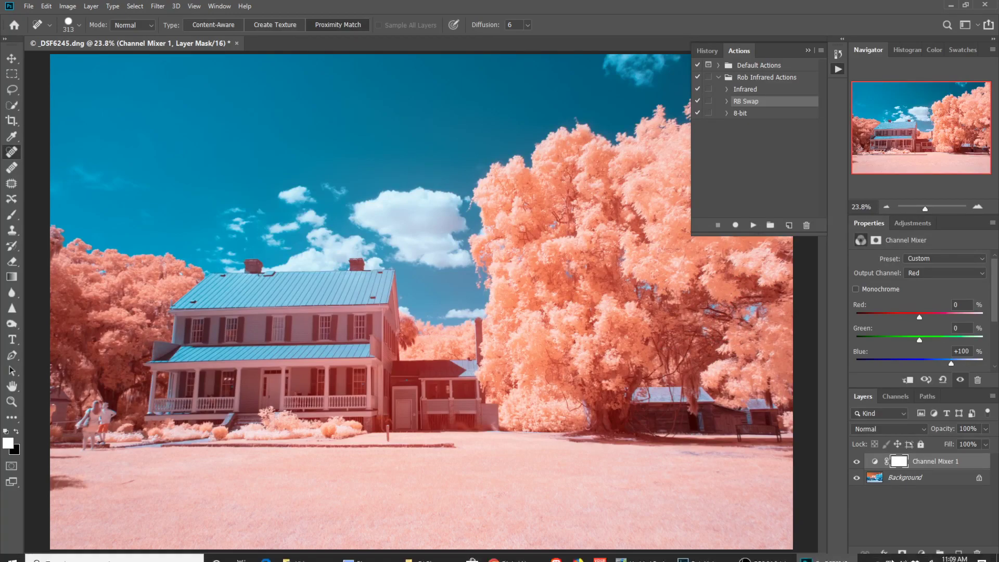
click(838, 70)
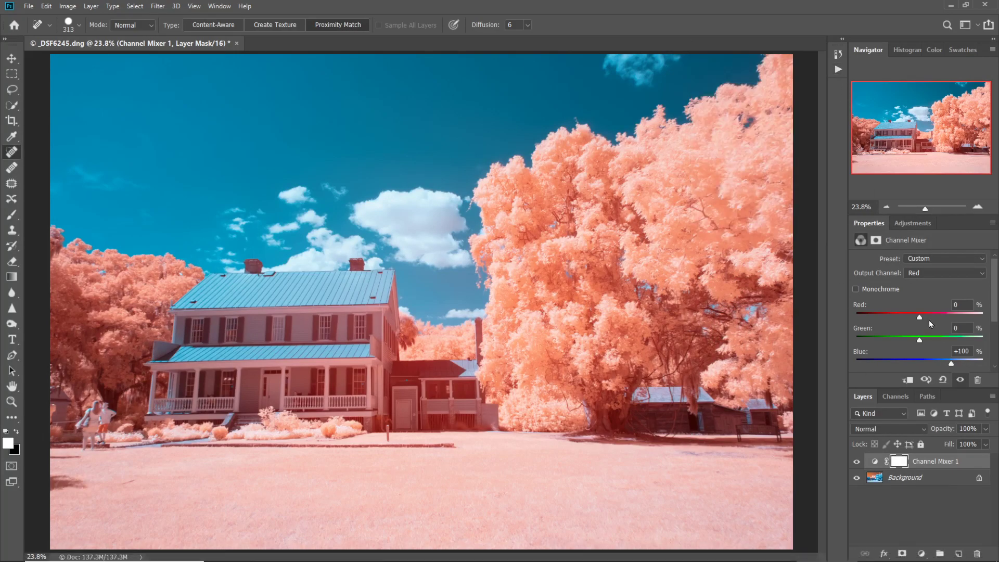
Switch the Channel Mixer layer's output channel to Blue
click(935, 464)
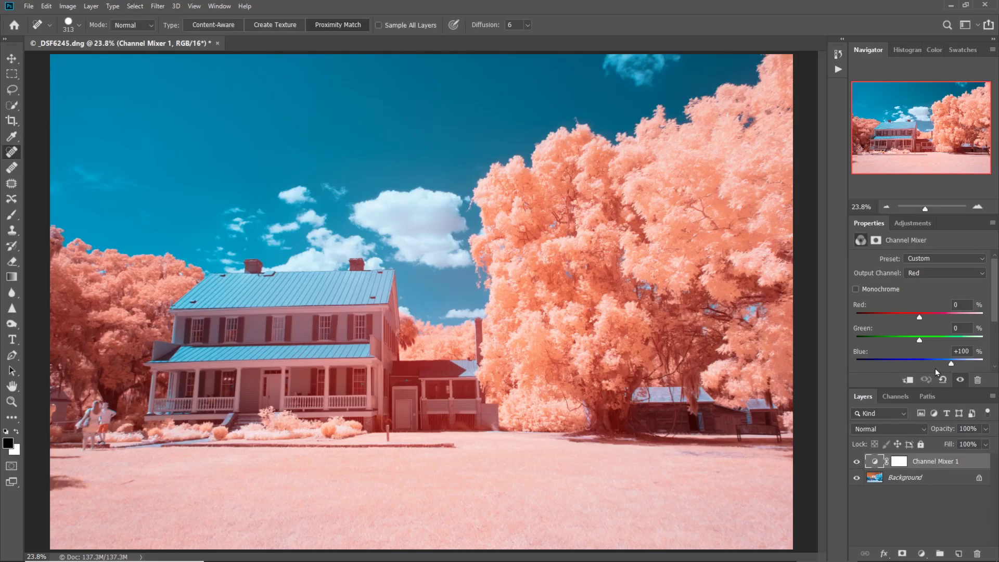
click(934, 274)
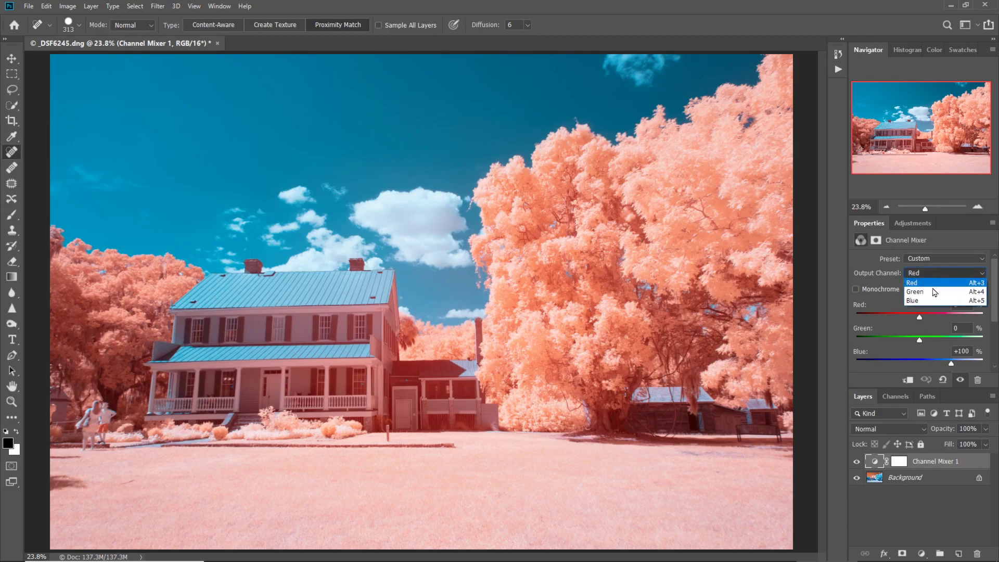
click(929, 301)
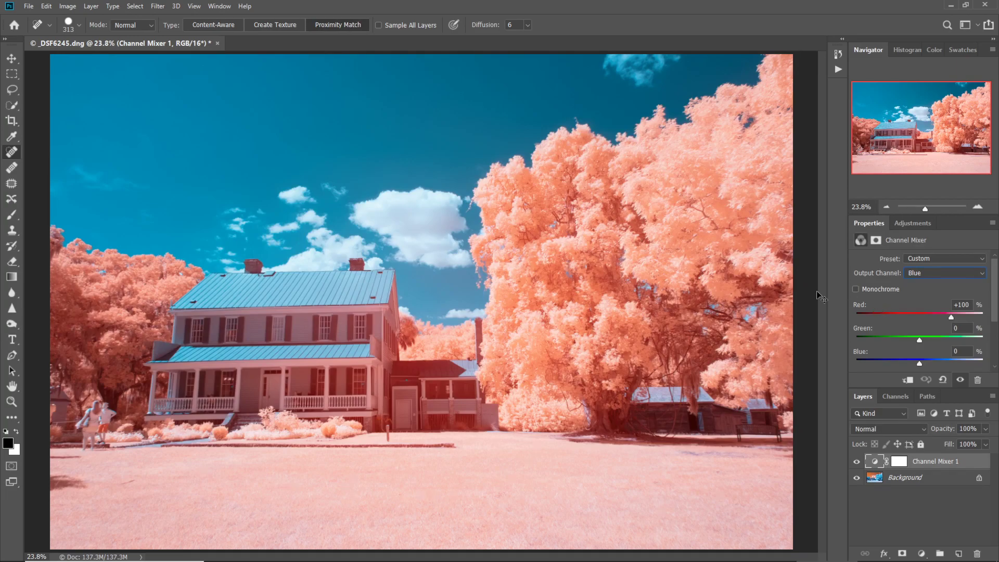
Save the image as _DSF6245-Edit.tif and close it
key(ctrl+s)
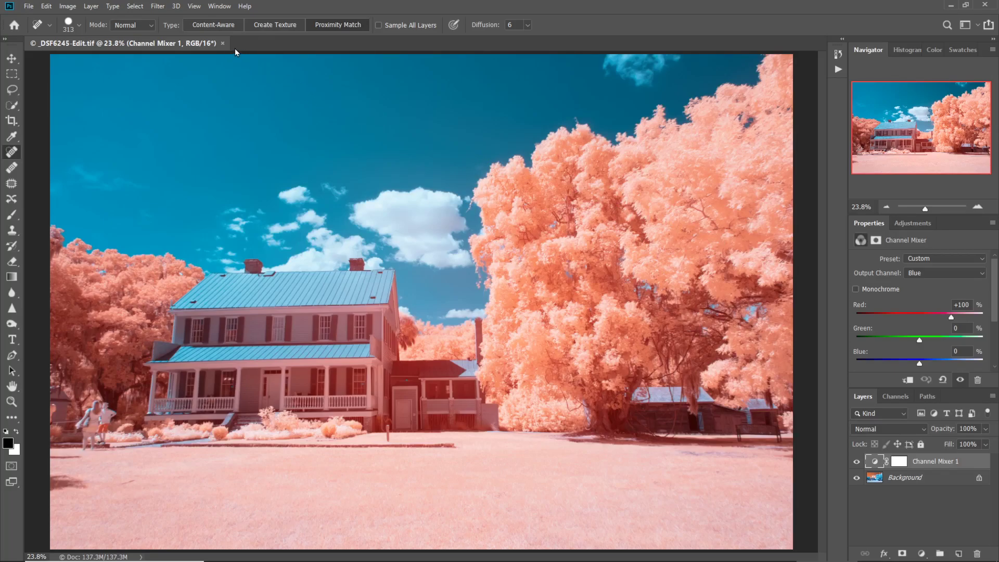
click(222, 43)
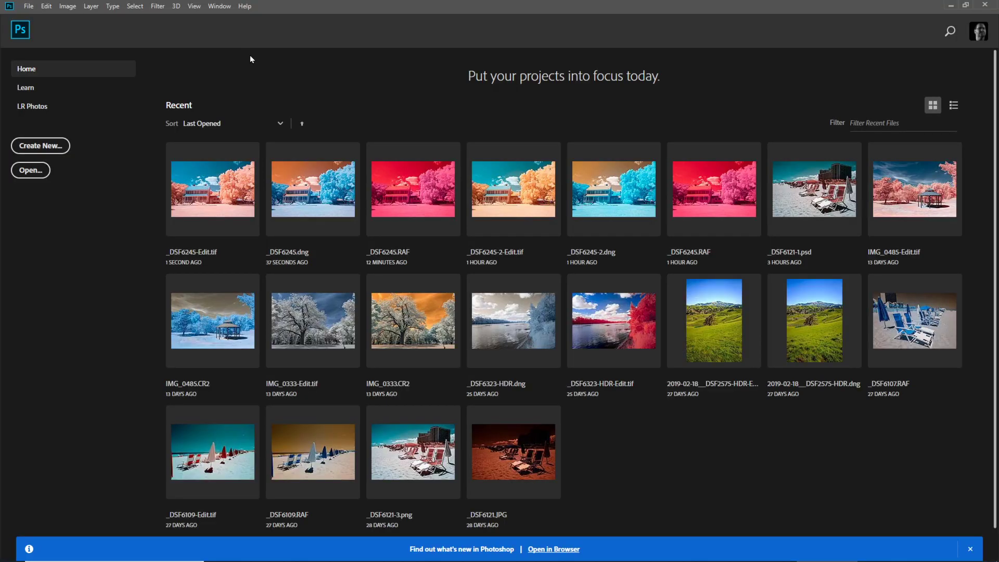
key(alt+Tab)
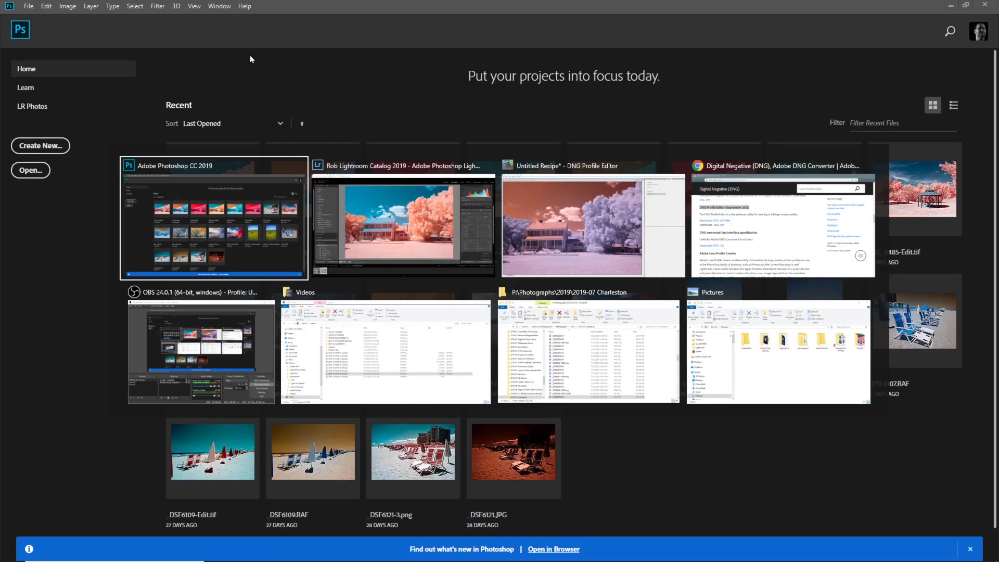
Back in Lightroom, auto-correct the photo's tones and apply the Strong Contrast point curve
key(alt+Tab)
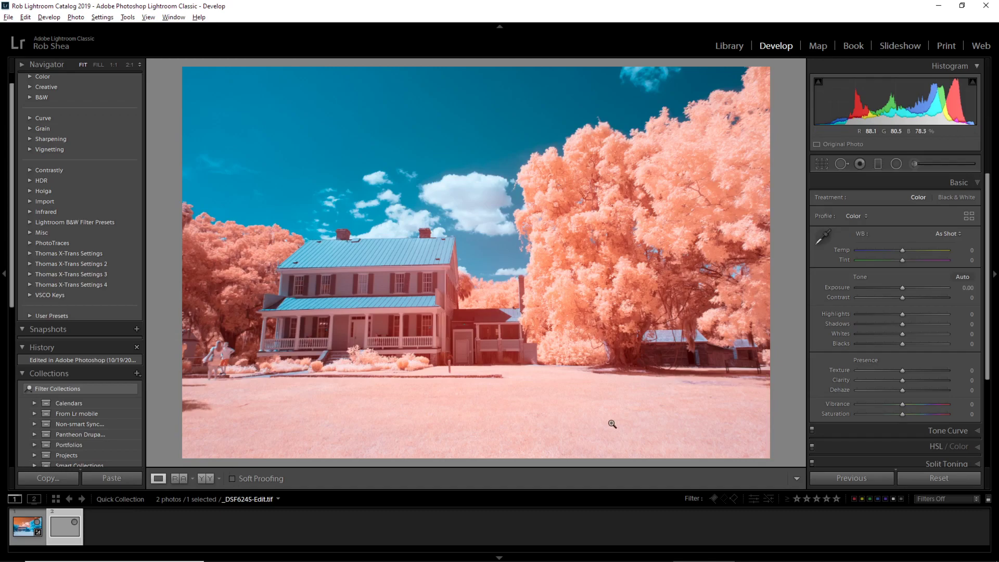
click(962, 277)
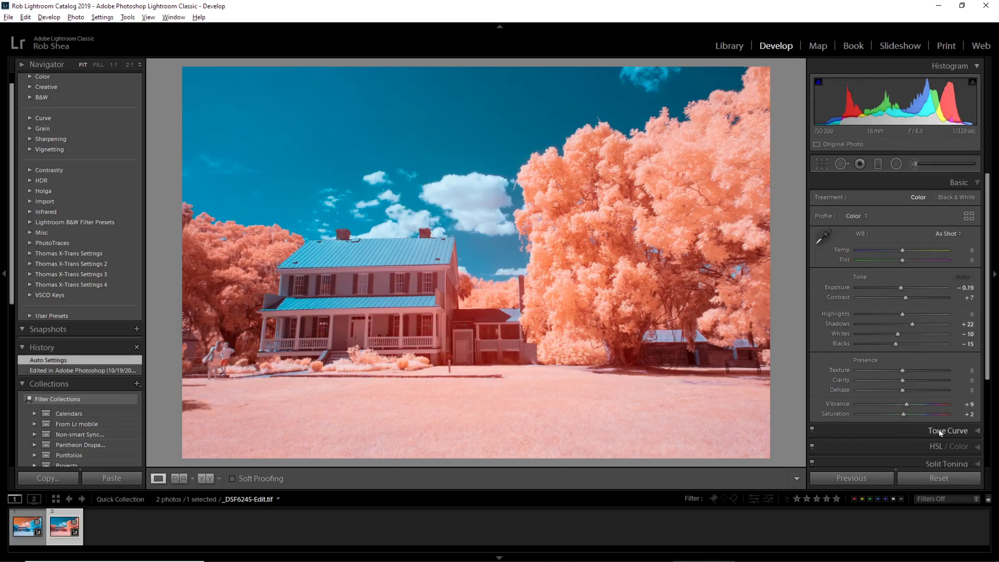
click(938, 430)
click(876, 307)
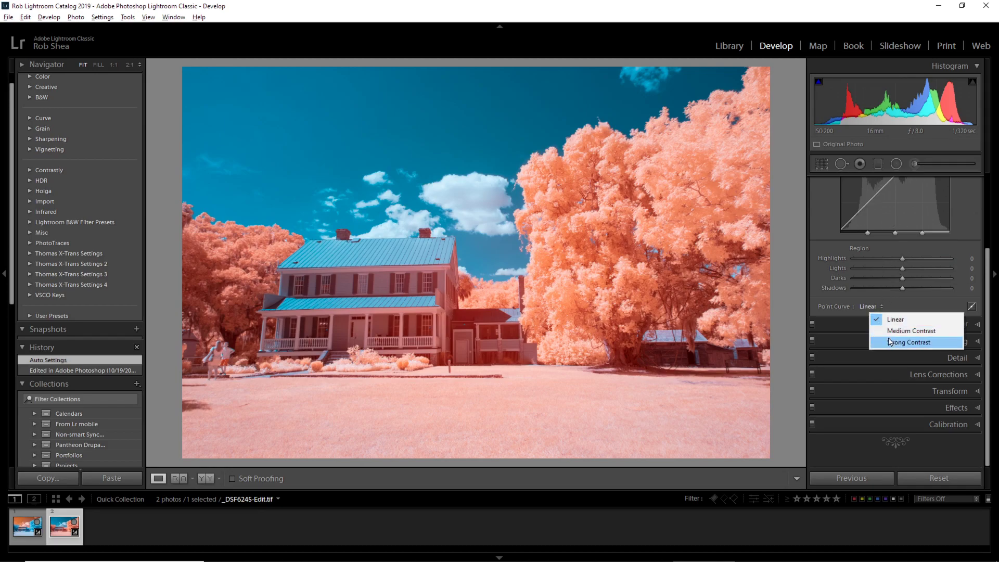
click(889, 341)
In the Basic panel, raise Clarity to +45 and Dehaze to +23
scroll(979, 234, up, 3)
click(960, 182)
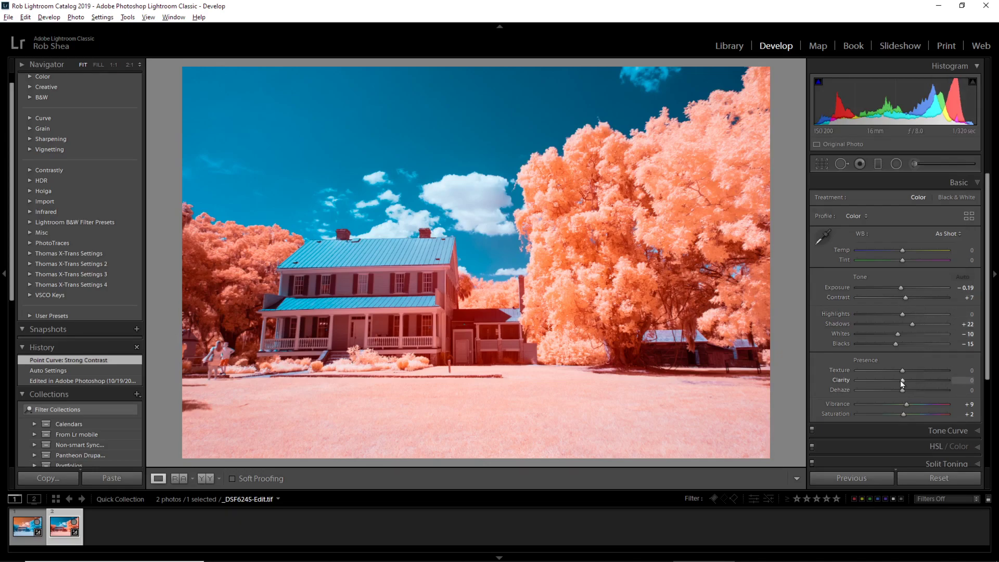
mouse_move(901, 380)
mouse_down()
mouse_move(922, 379)
mouse_move(913, 394)
mouse_up()
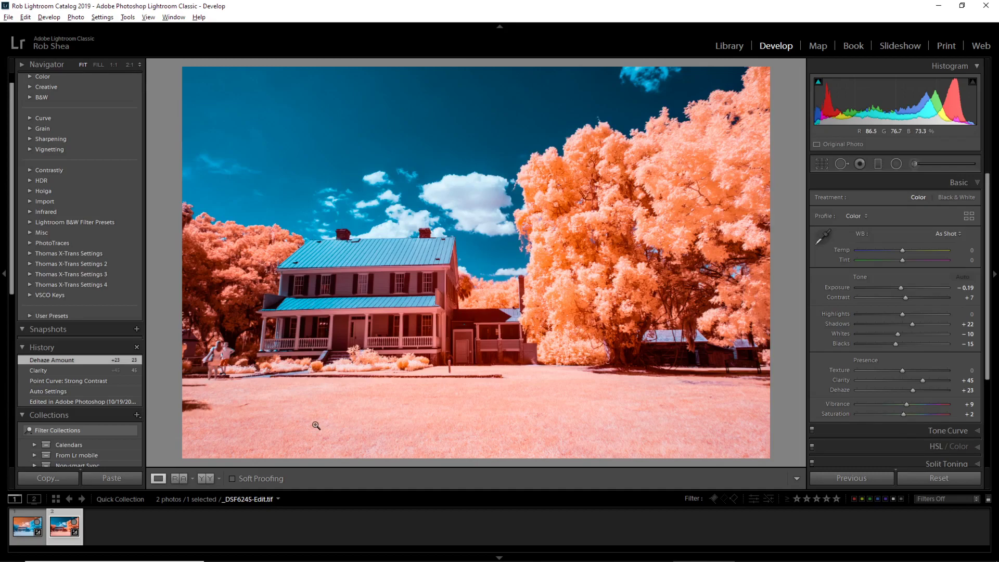
click(22, 539)
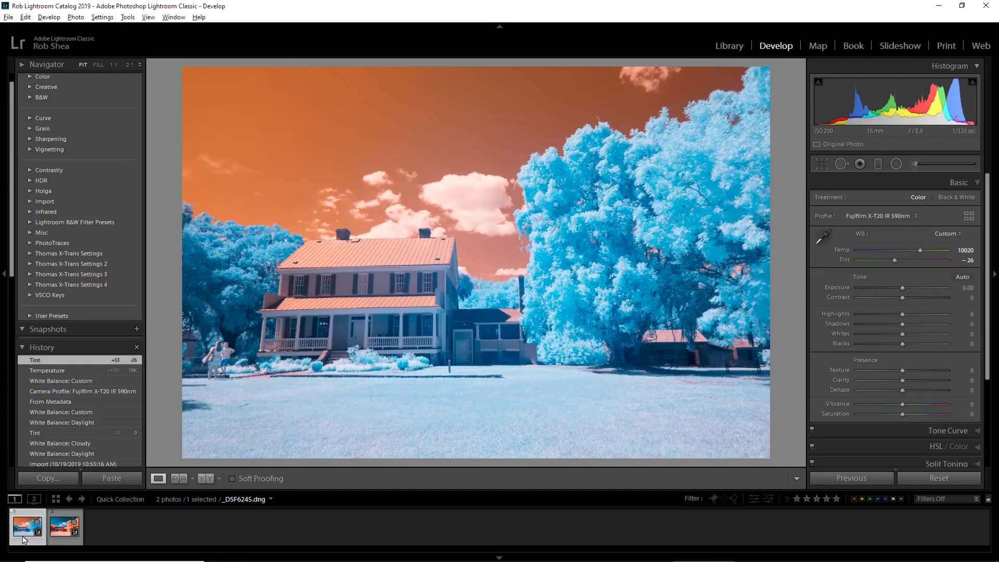
click(73, 531)
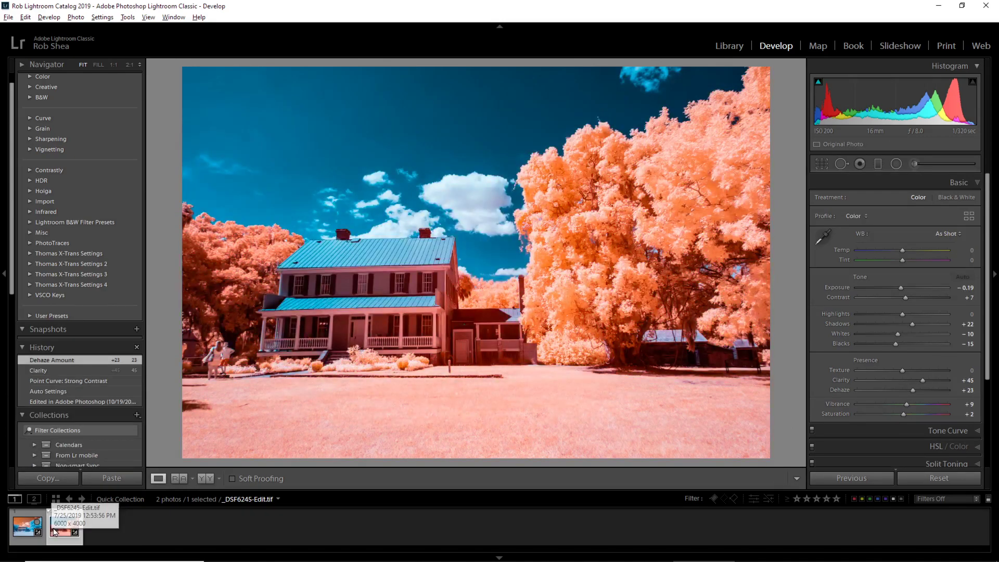
click(28, 538)
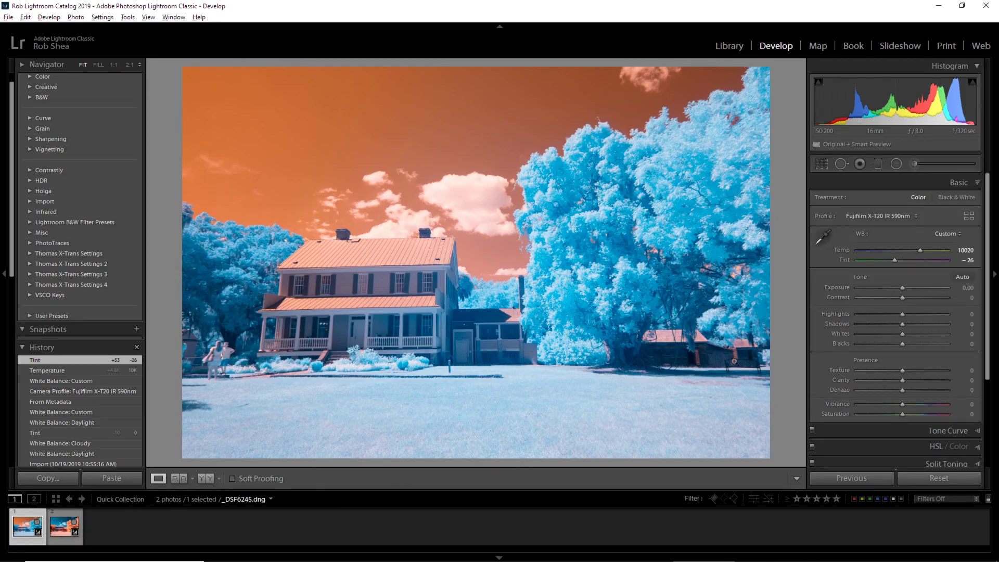
click(888, 217)
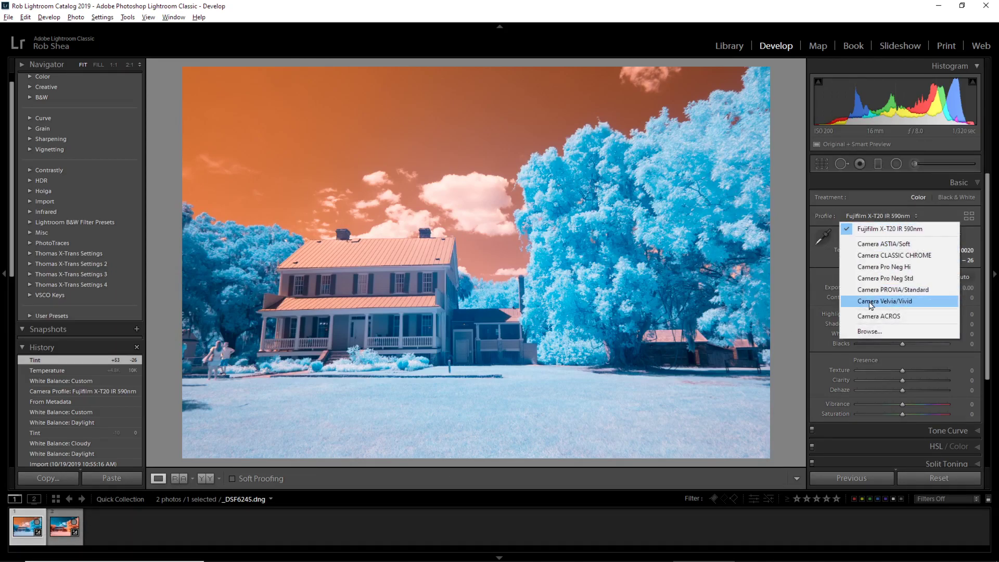
click(869, 331)
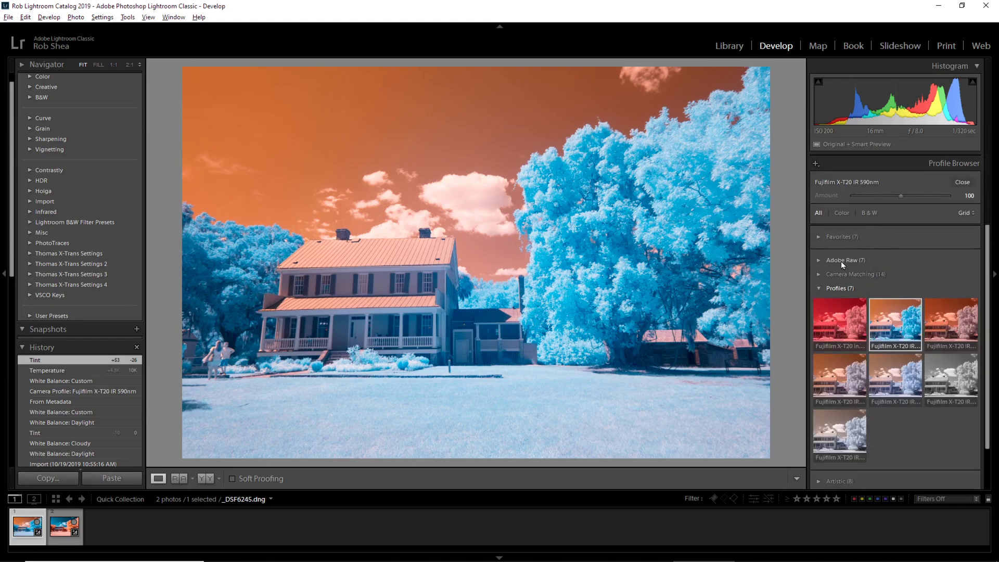
click(841, 261)
click(841, 294)
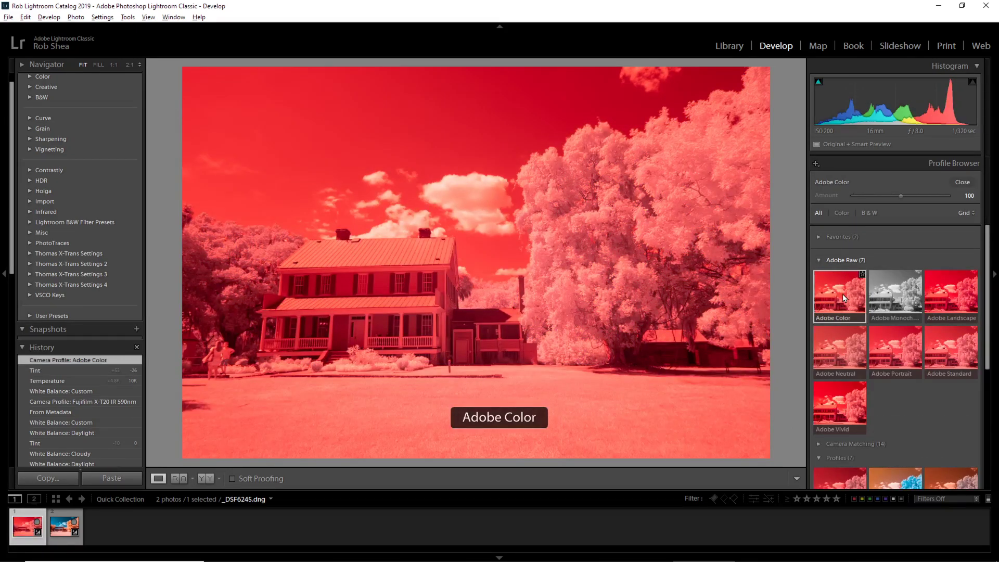
click(839, 260)
click(898, 325)
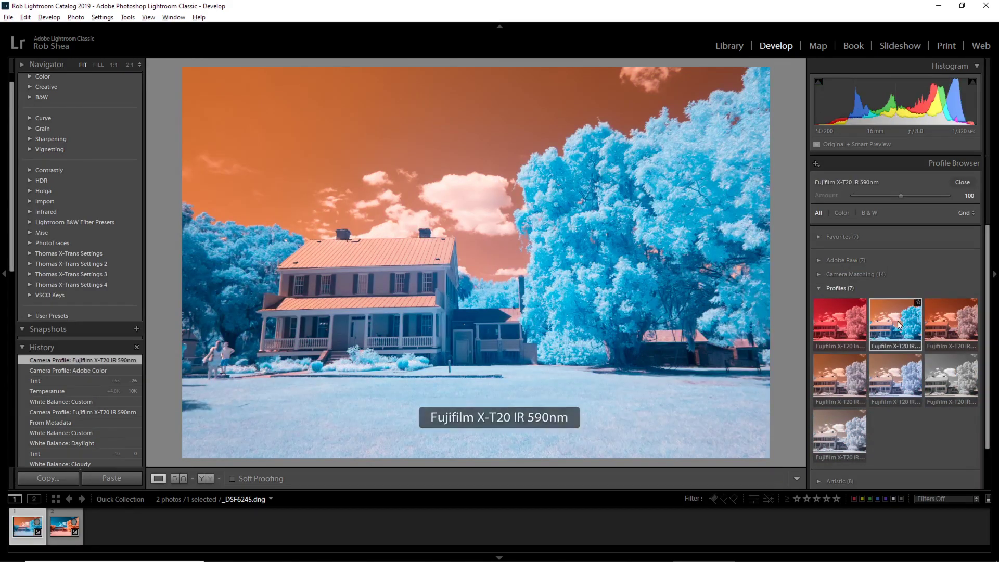
click(960, 182)
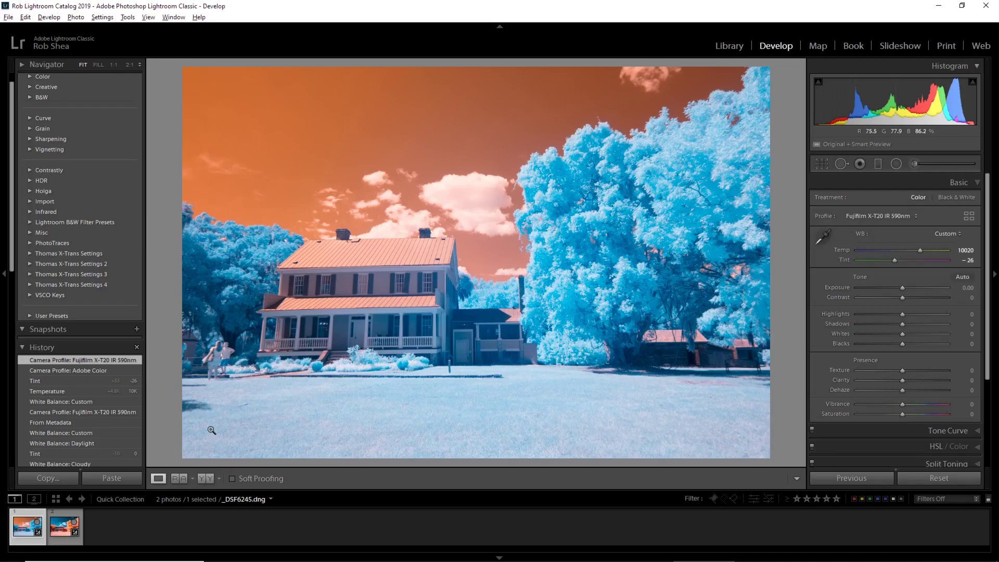
click(60, 531)
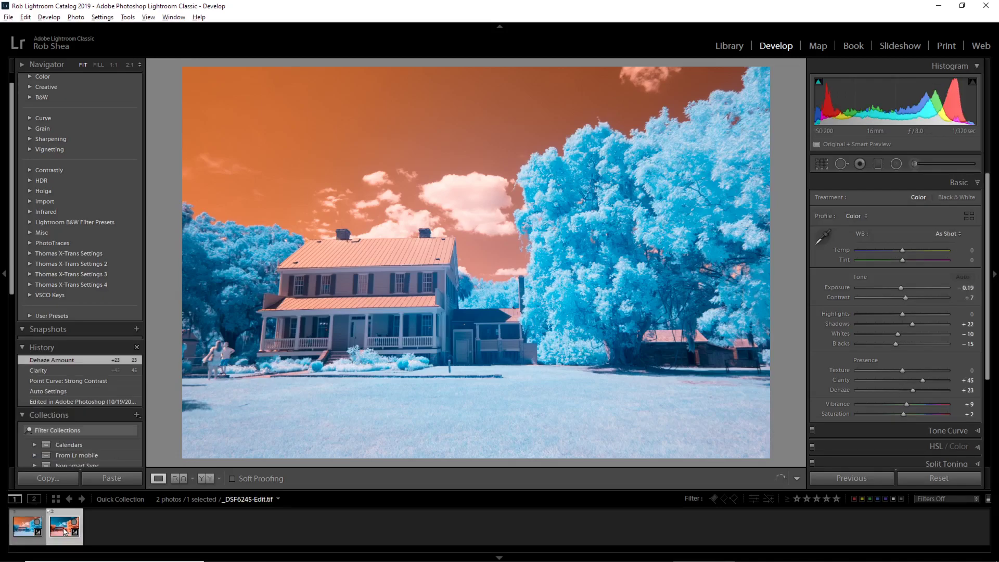